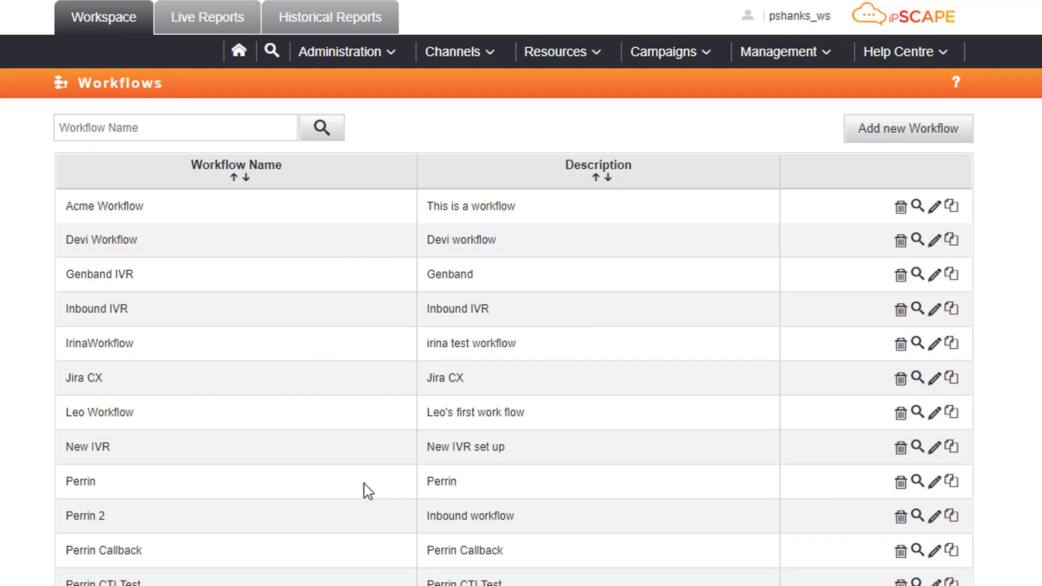
# Step: Create a new workflow with both its name and description set to "Main Menu Welcome IVR" and save it
pyautogui.click(892, 135)
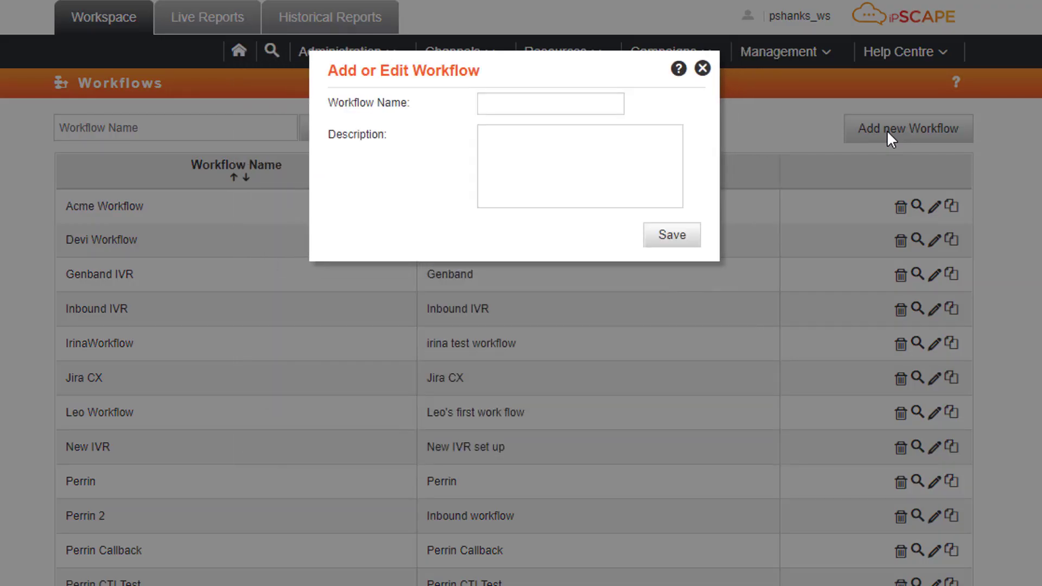
pyautogui.click(527, 104)
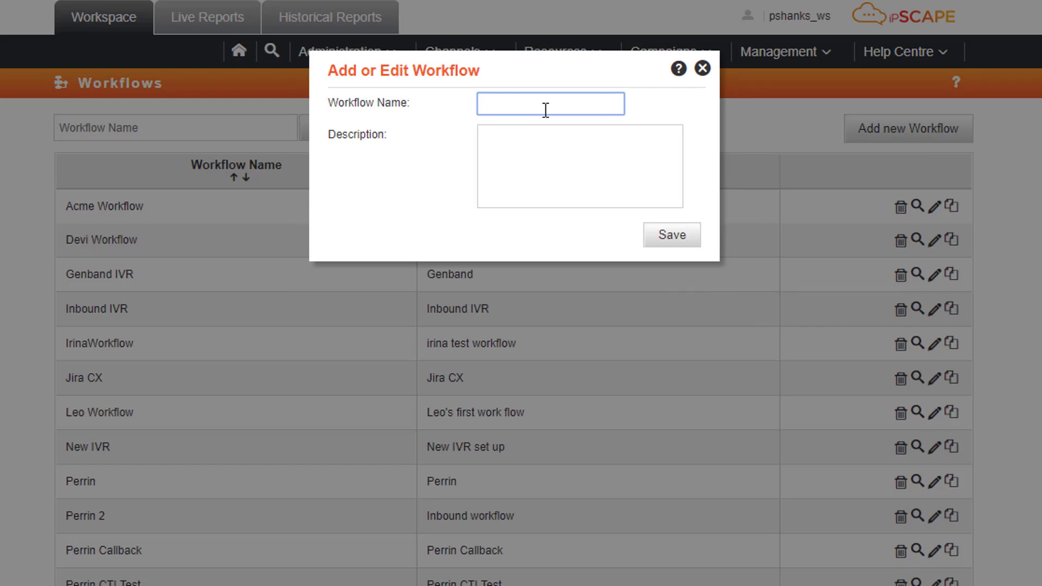
pyautogui.write('Main Menu Welcome ')
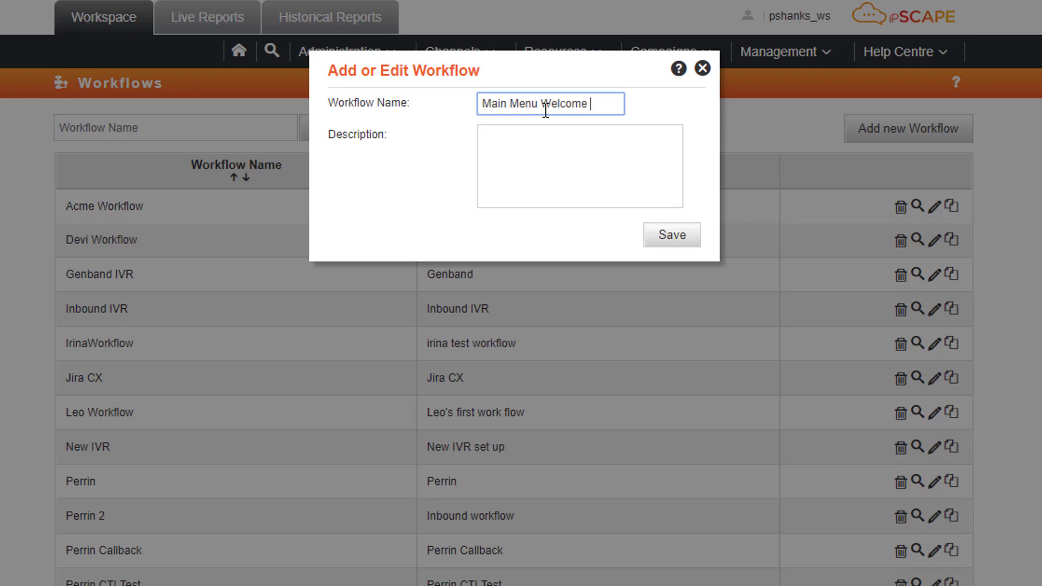
pyautogui.write('IVR')
pyautogui.moveTo(619, 103); pyautogui.dragTo(421, 154)
pyautogui.hotkey('ctrl', 'c')
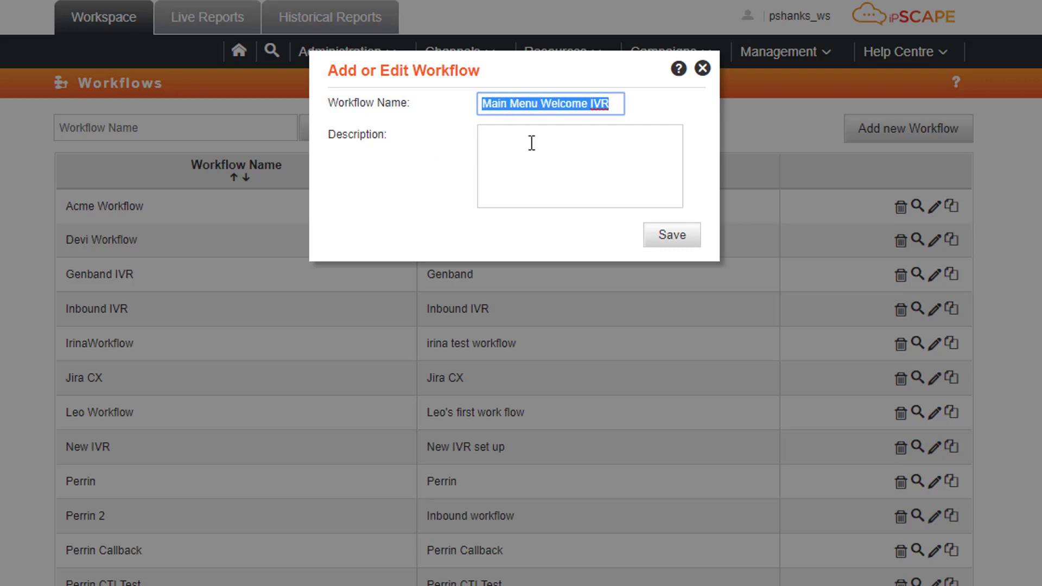
pyautogui.click(553, 145)
pyautogui.hotkey('ctrl', 'v')
pyautogui.click(673, 247)
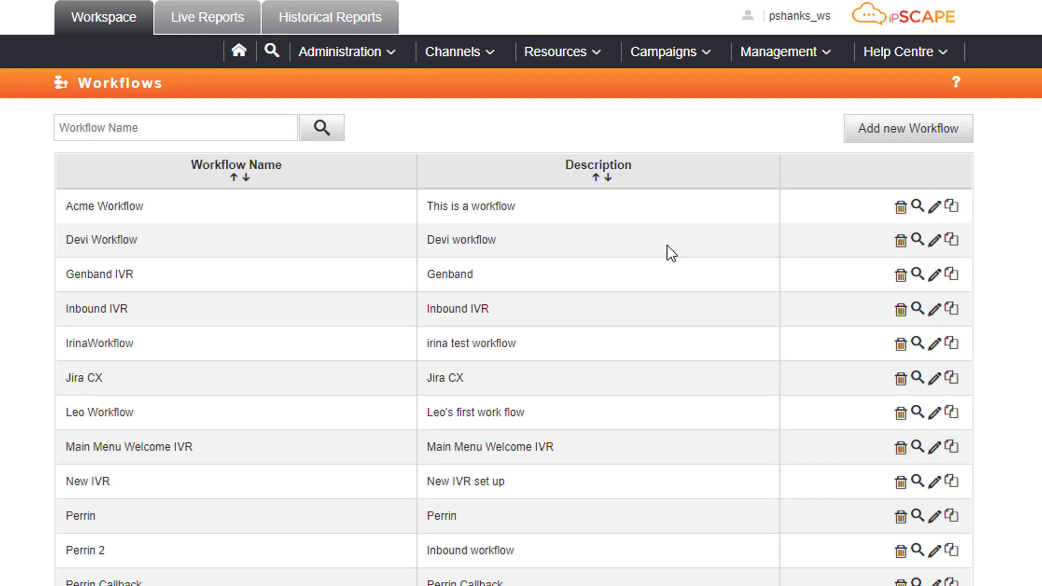
# Step: Open the Main Menu Welcome IVR workflow and add an Apply Schedule object titled "Check Working Hours" using the Main Hours schedule
pyautogui.scroll(-2, 559, 314)
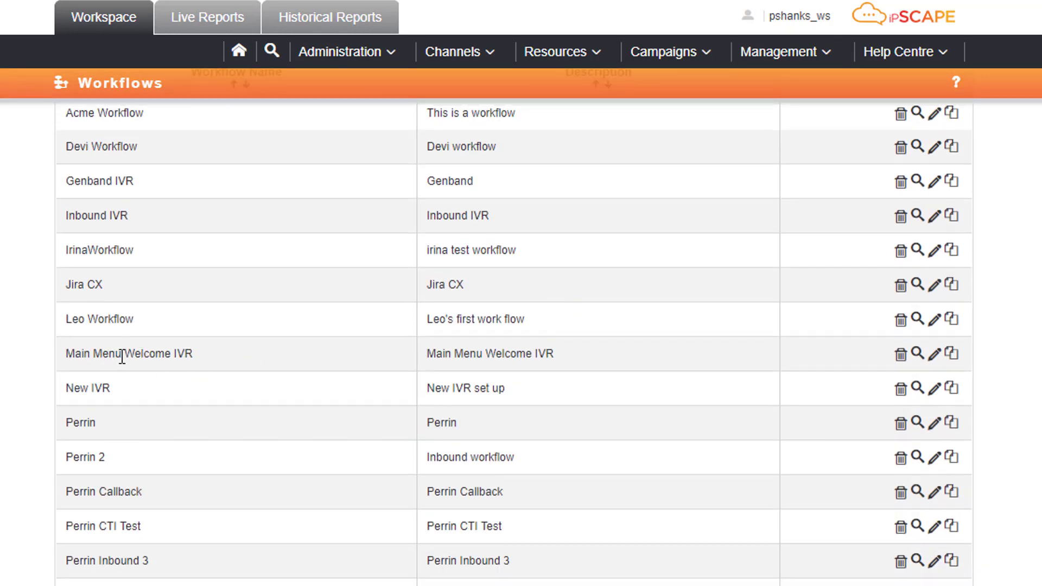
pyautogui.click(916, 352)
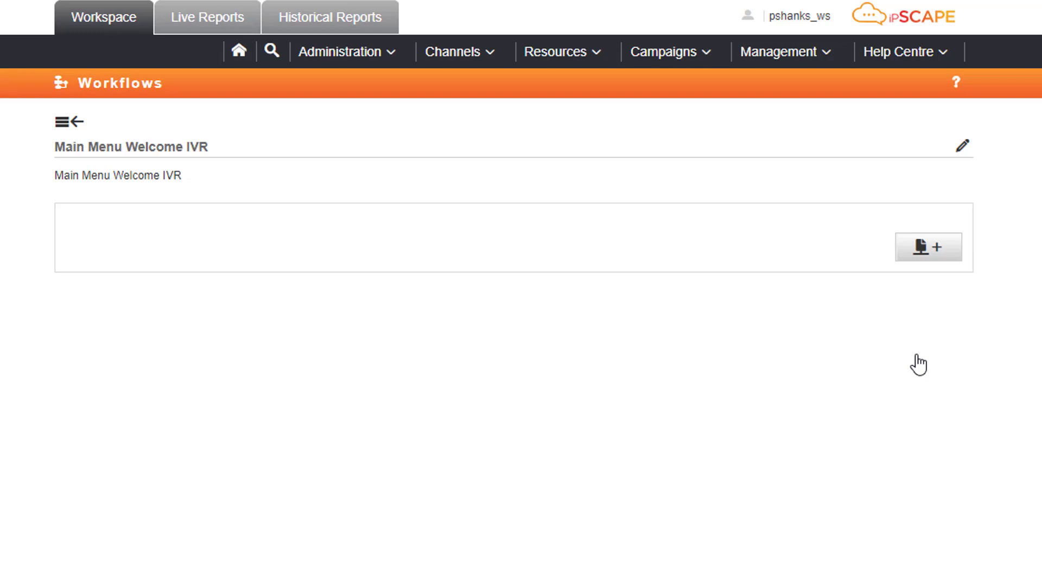
pyautogui.click(940, 248)
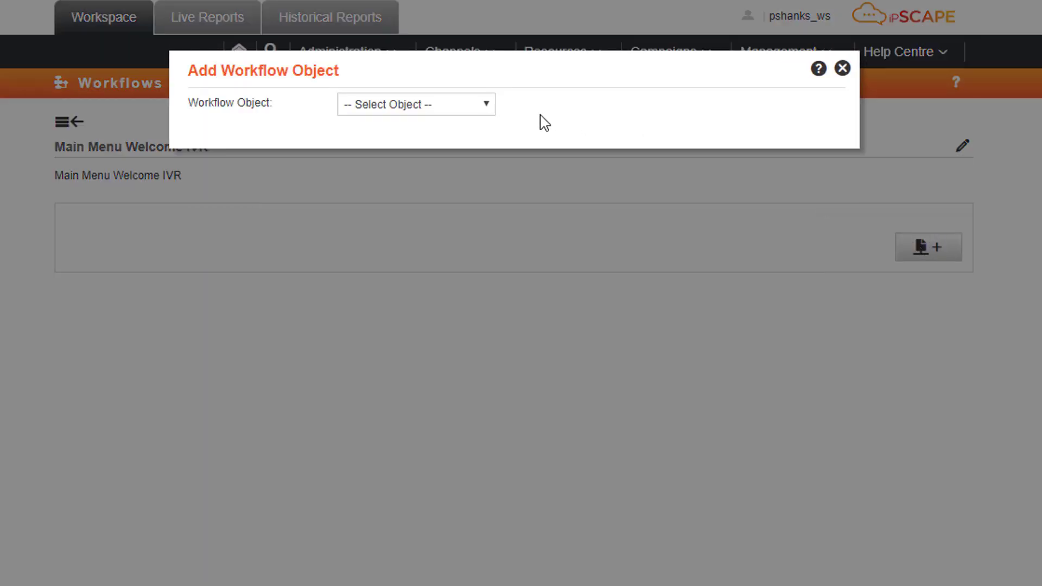
pyautogui.click(486, 104)
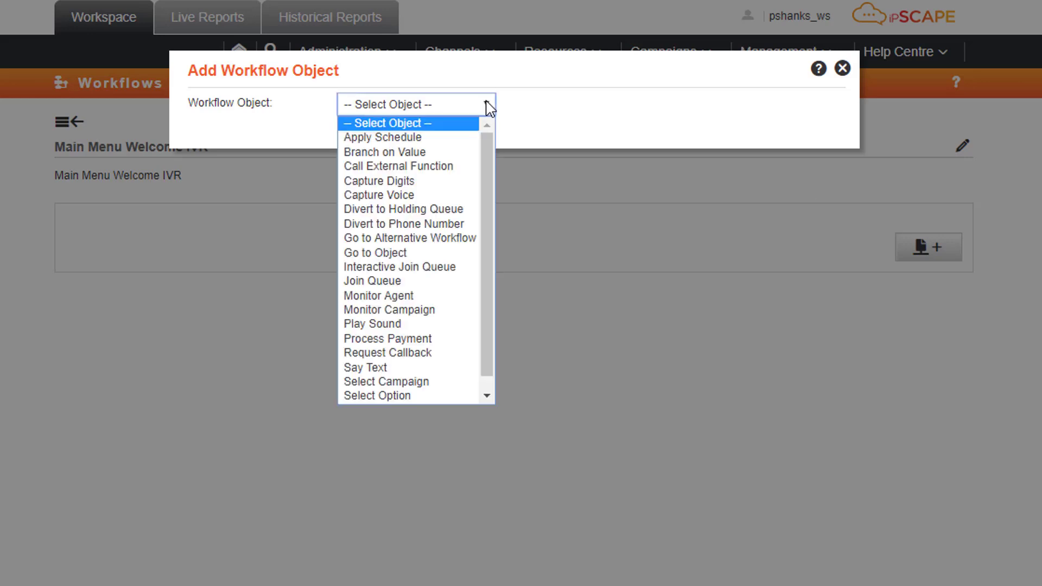
pyautogui.click(459, 138)
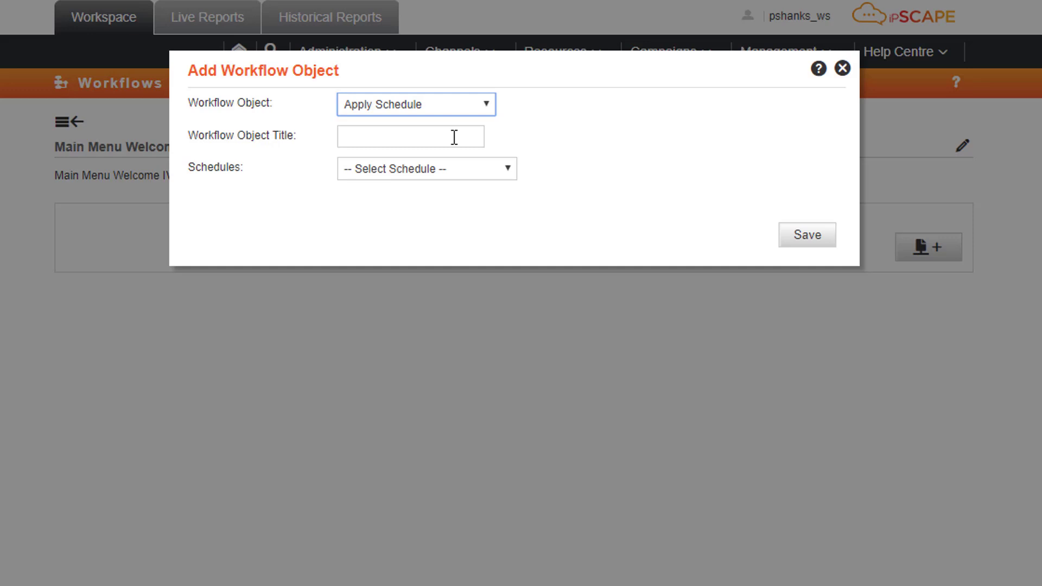
pyautogui.click(454, 137)
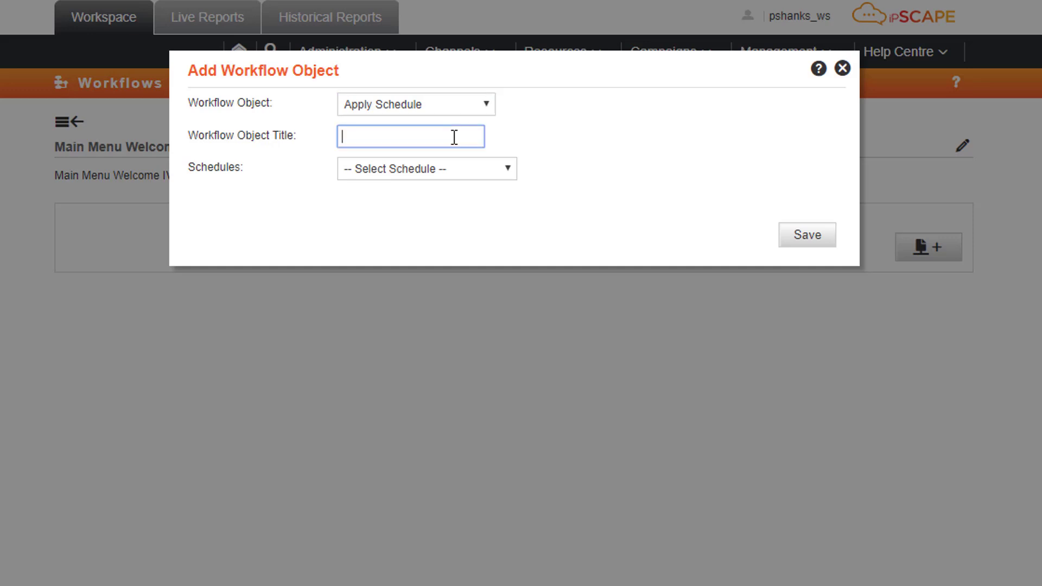
pyautogui.write('Check Working ')
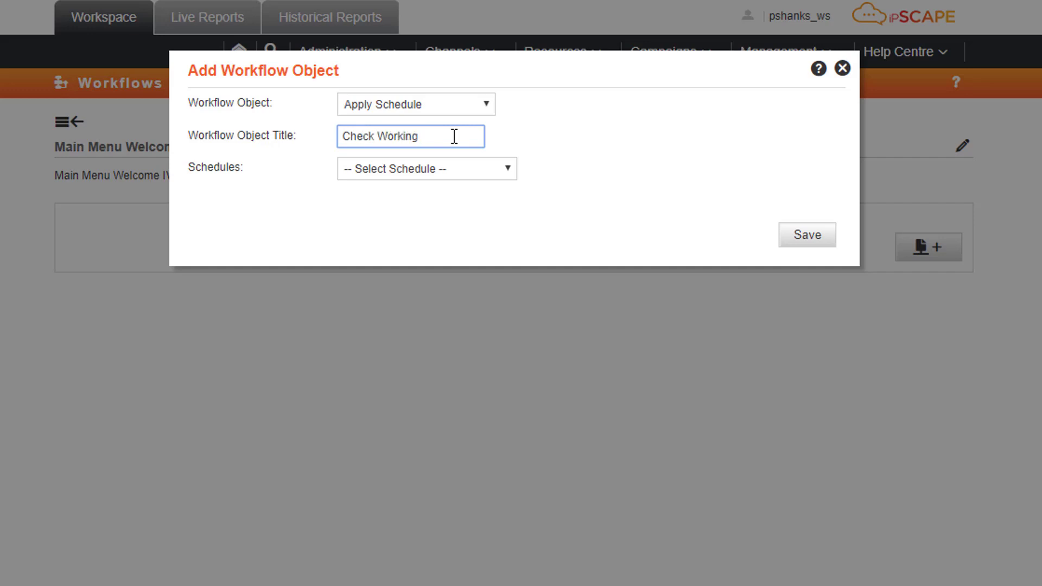
pyautogui.write('Hours')
pyautogui.click(511, 169)
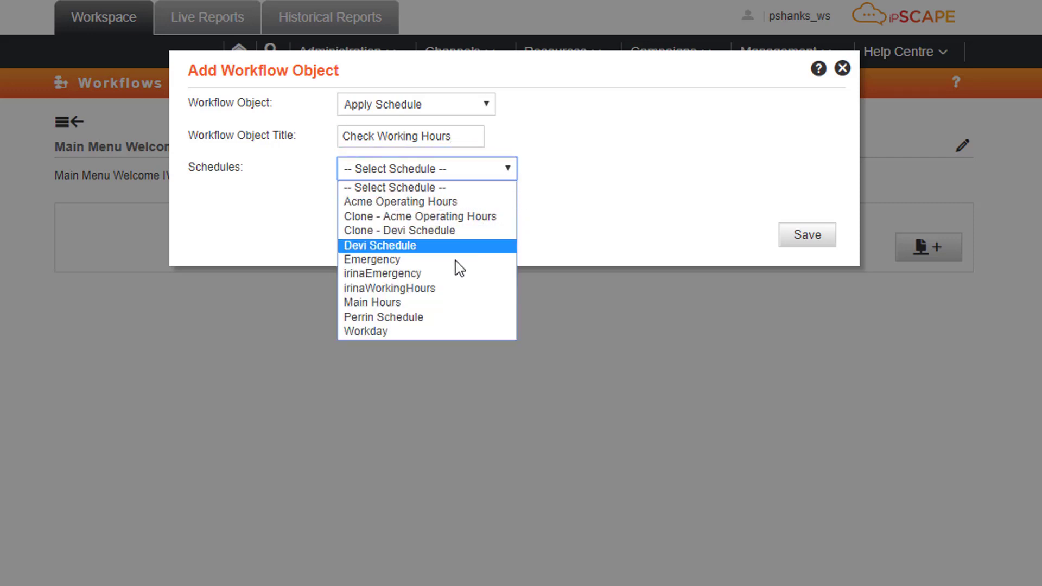
pyautogui.click(435, 303)
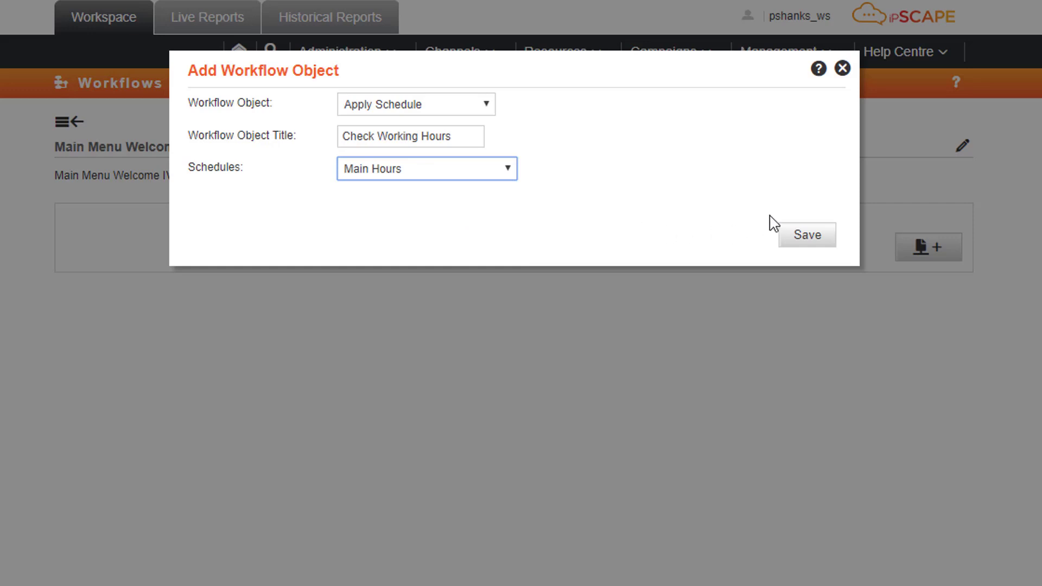
pyautogui.click(802, 238)
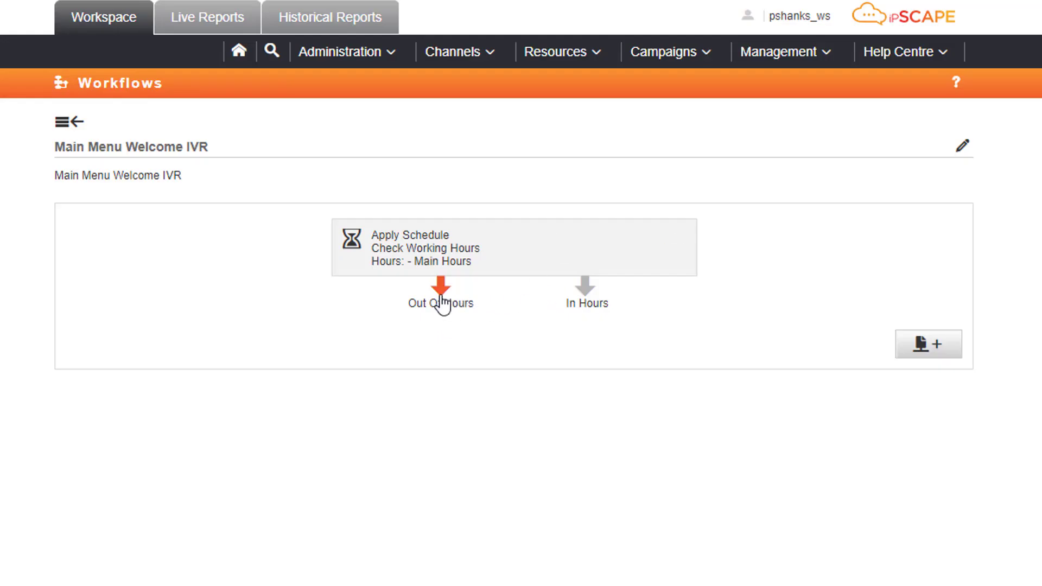
# Step: On the Out Of Hours branch, add a Play Sound object titled "Out of Office Message" with the soundfile "Out of hours messge"
pyautogui.click(582, 294)
pyautogui.click(444, 291)
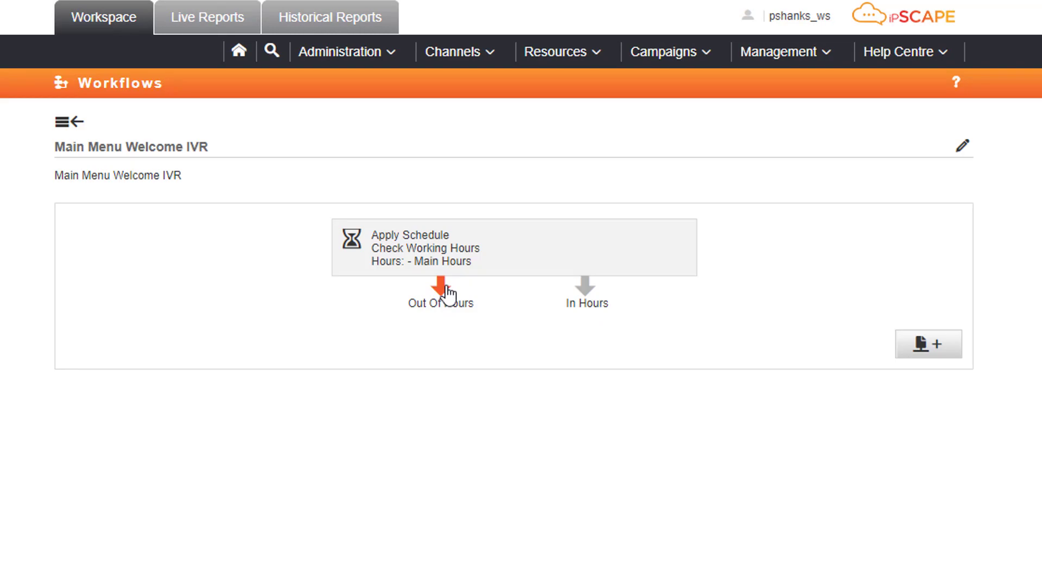
pyautogui.click(927, 359)
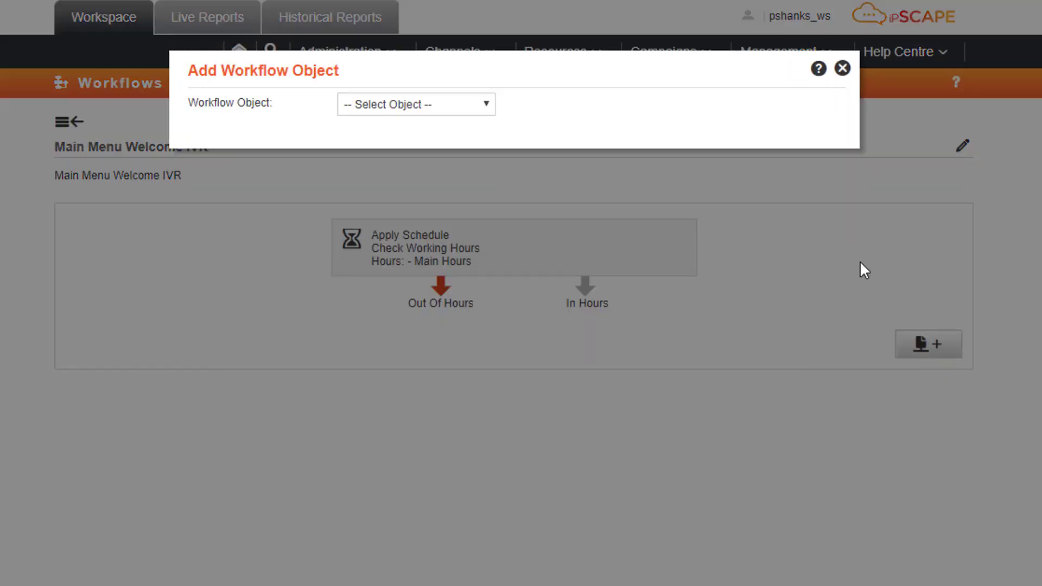
pyautogui.click(487, 108)
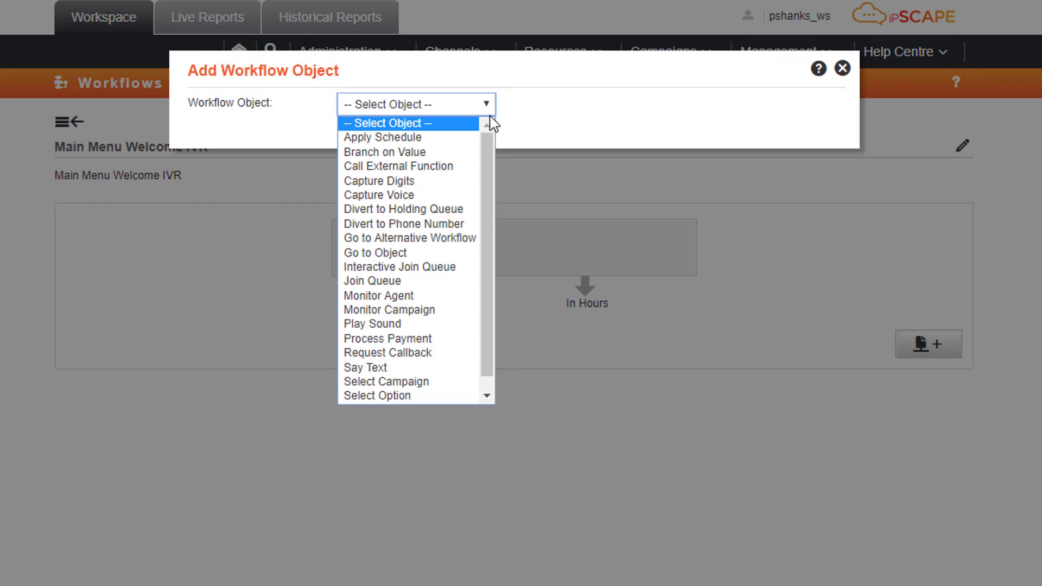
pyautogui.click(456, 321)
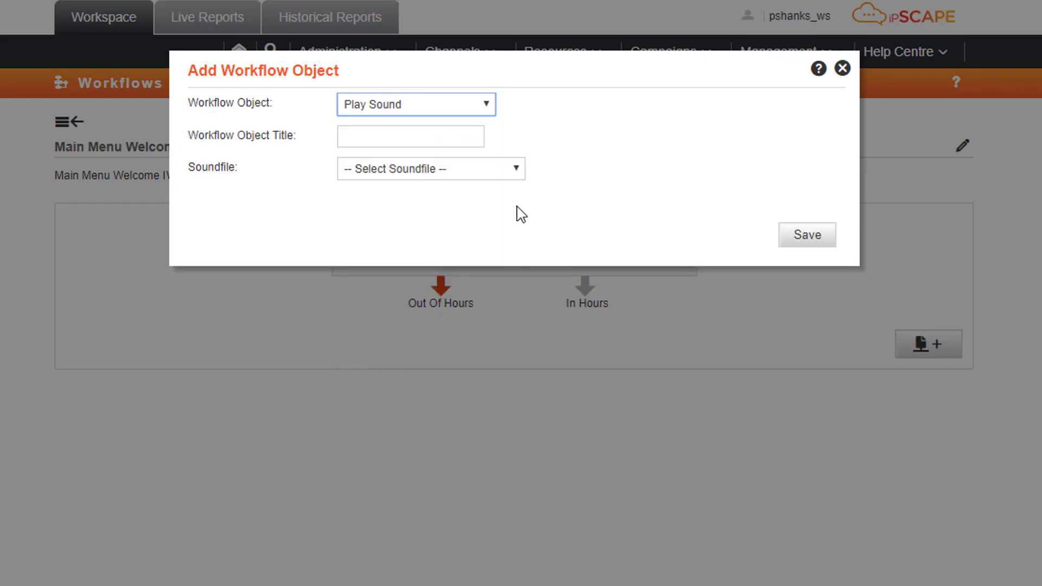
pyautogui.click(368, 144)
pyautogui.write('O')
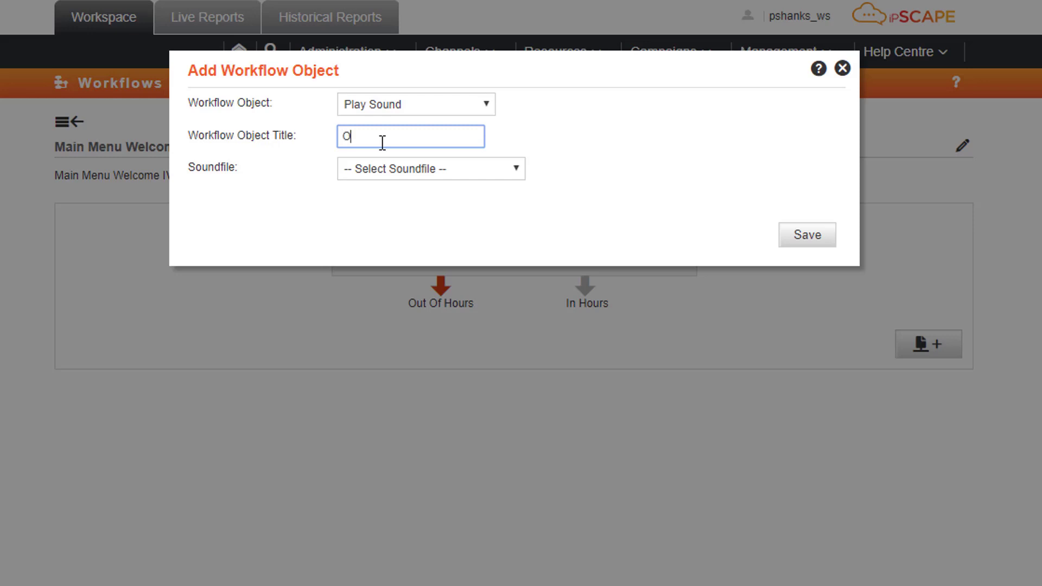
pyautogui.write('ut of Office Message')
pyautogui.click(520, 168)
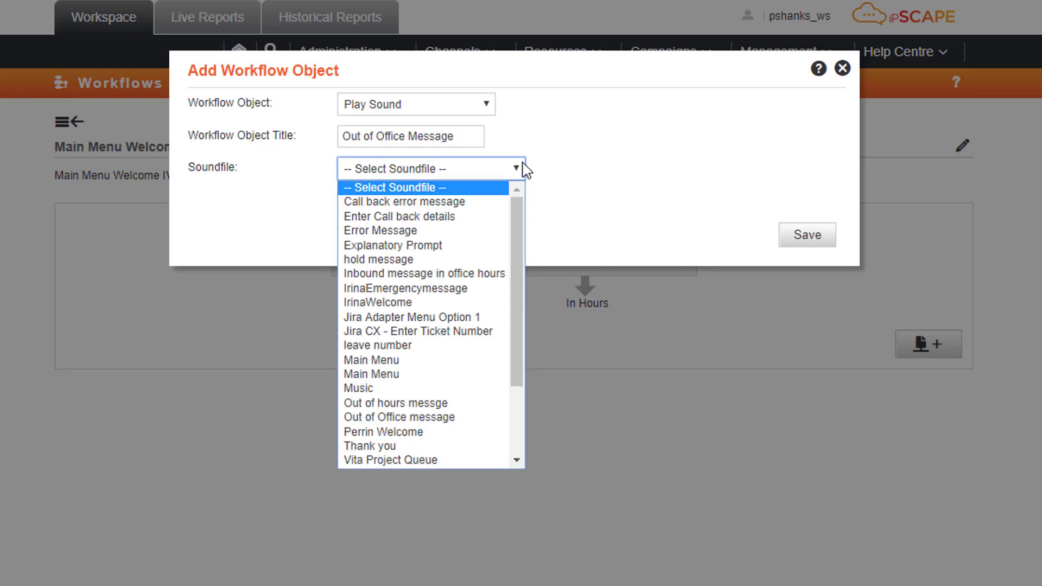
pyautogui.click(461, 403)
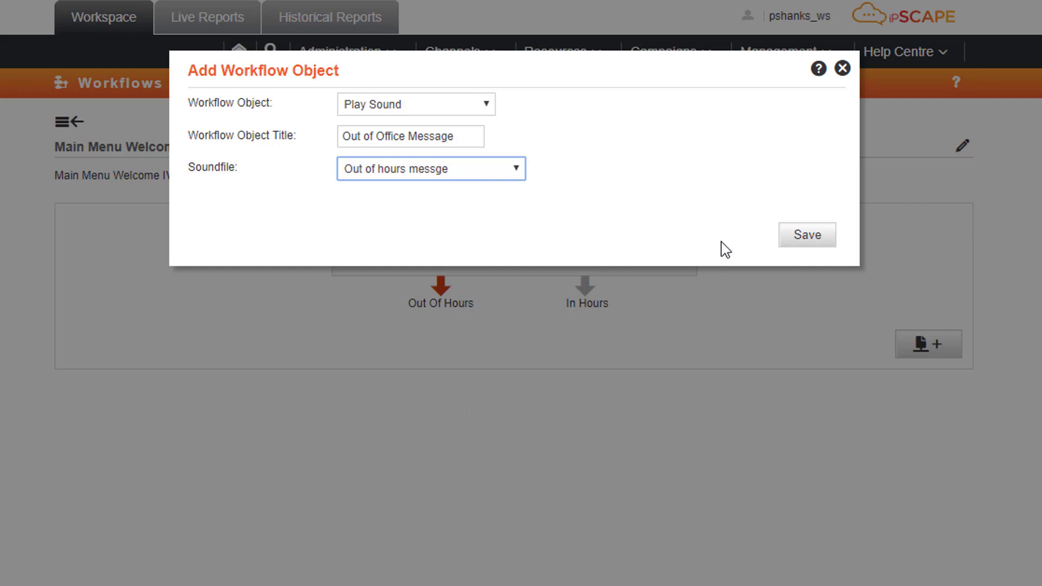
pyautogui.click(810, 238)
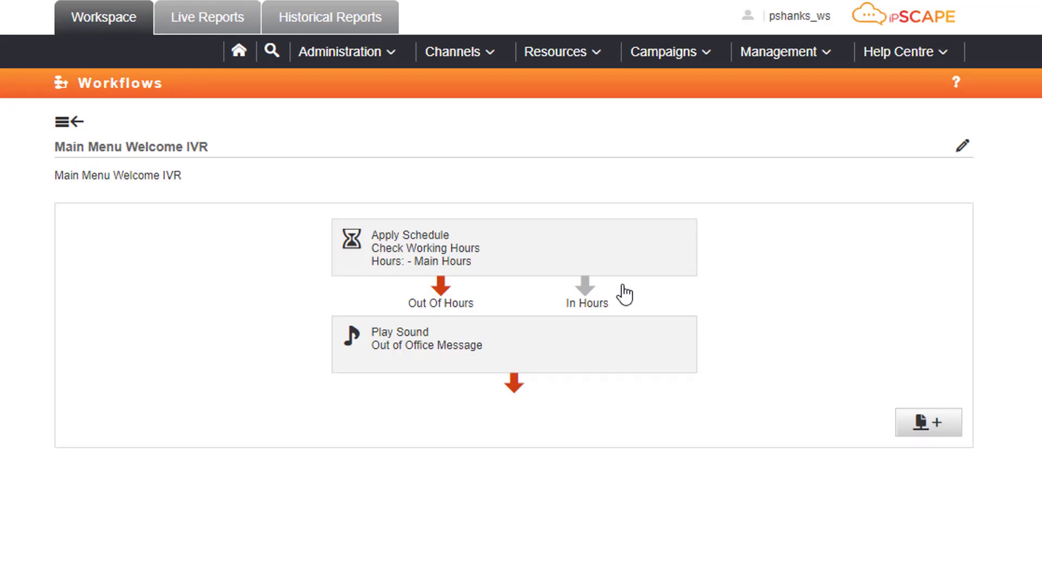
# Step: On the In Hours branch, add a Play Sound object titled "Welcome Message" with the soundfile "Welcome Message"
pyautogui.click(591, 302)
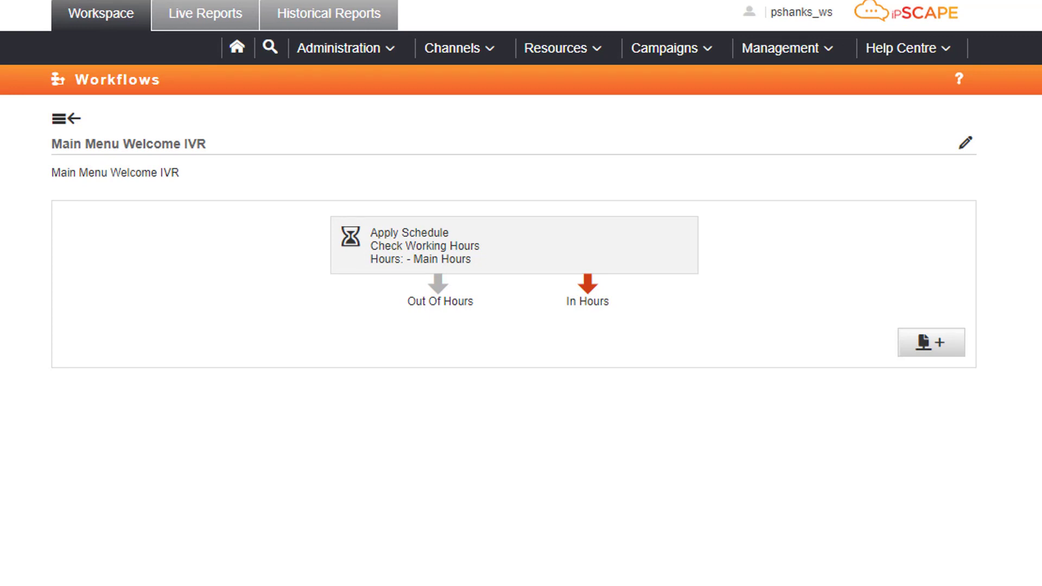
pyautogui.click(925, 355)
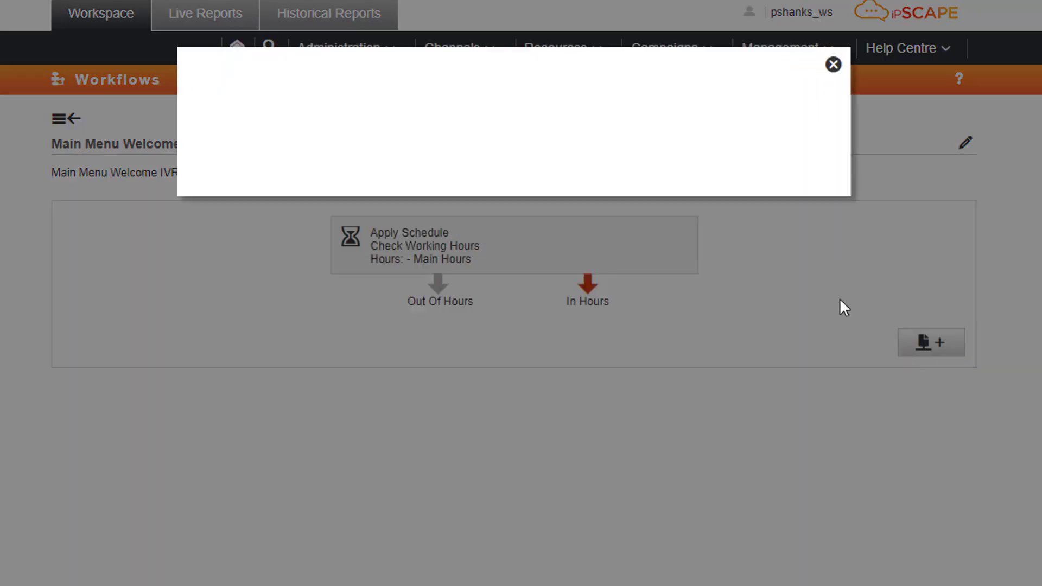
pyautogui.click(487, 103)
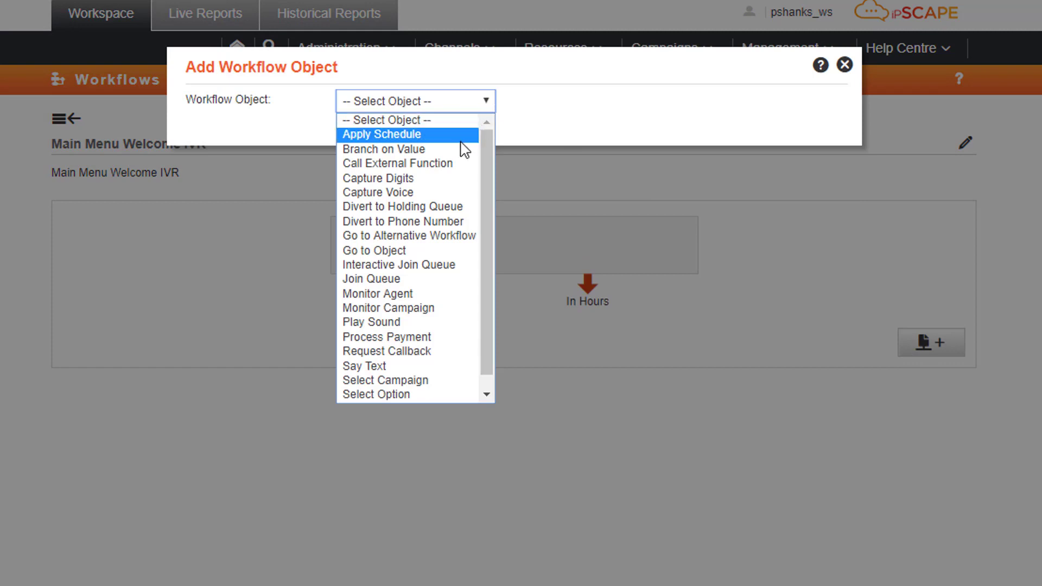
pyautogui.click(432, 323)
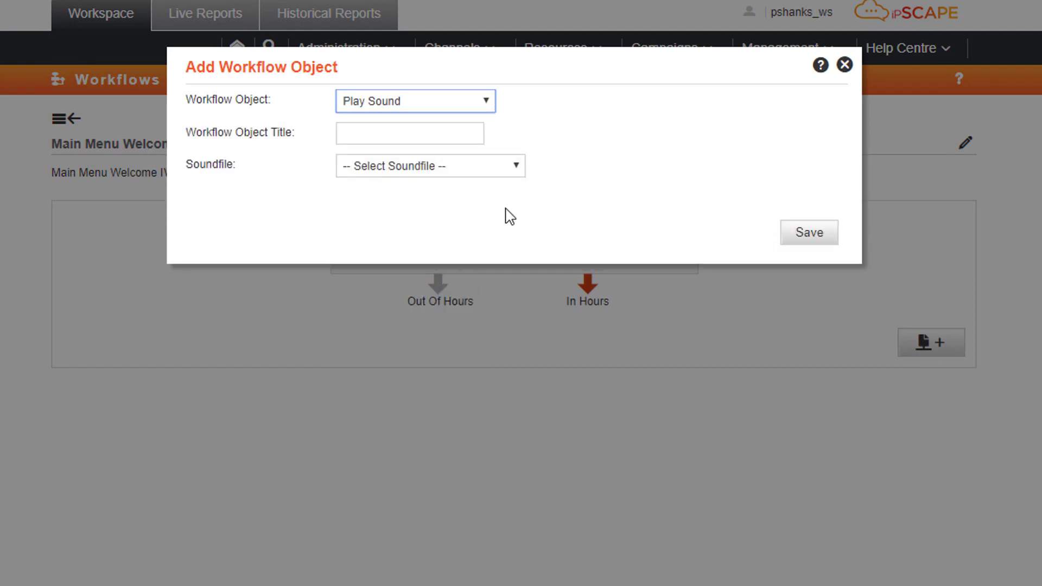
pyautogui.click(403, 130)
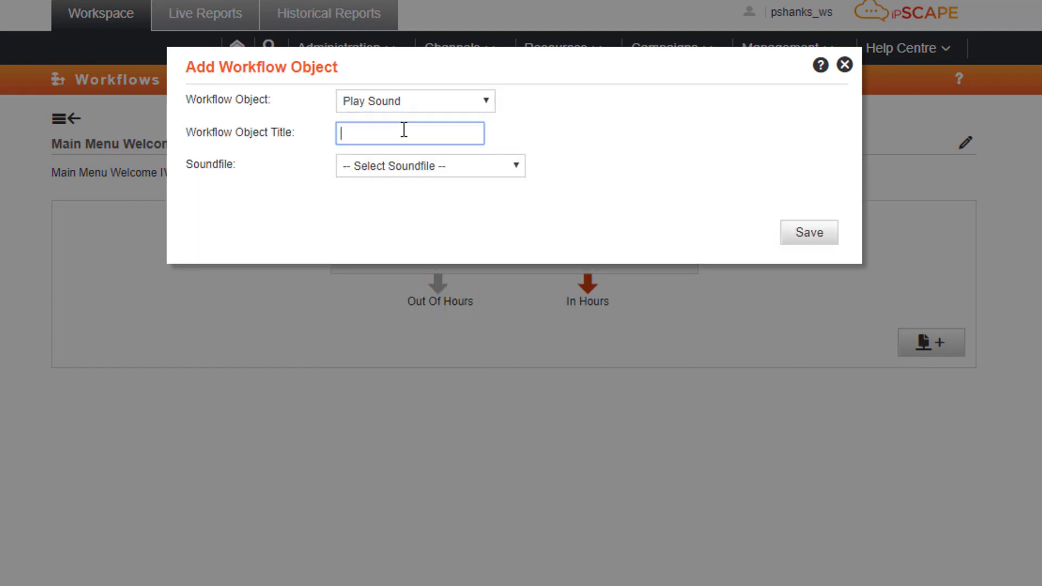
pyautogui.write('Welcom')
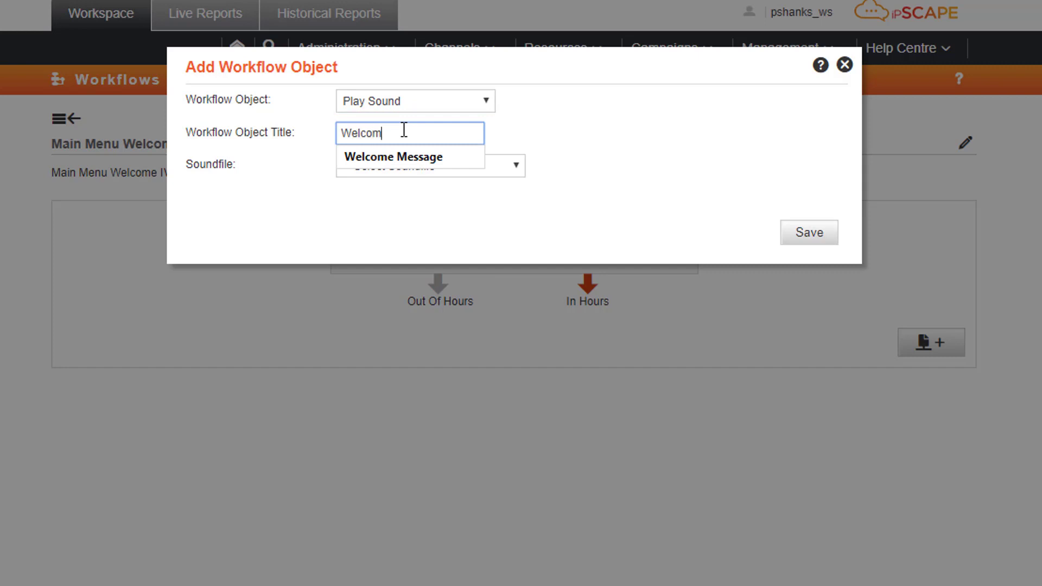
pyautogui.write('e')
pyautogui.press('Down')
pyautogui.press('Return')
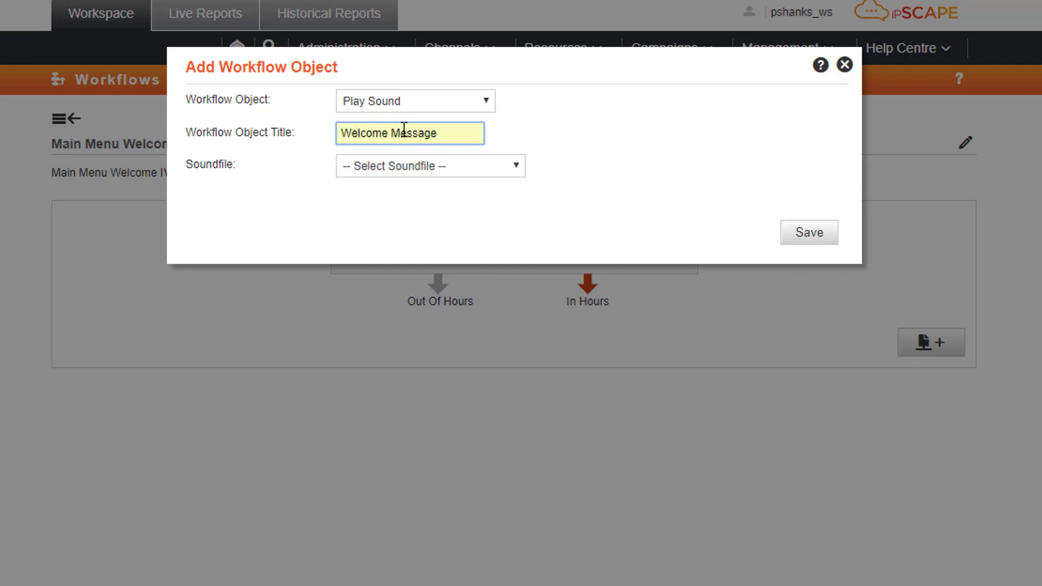
pyautogui.click(517, 166)
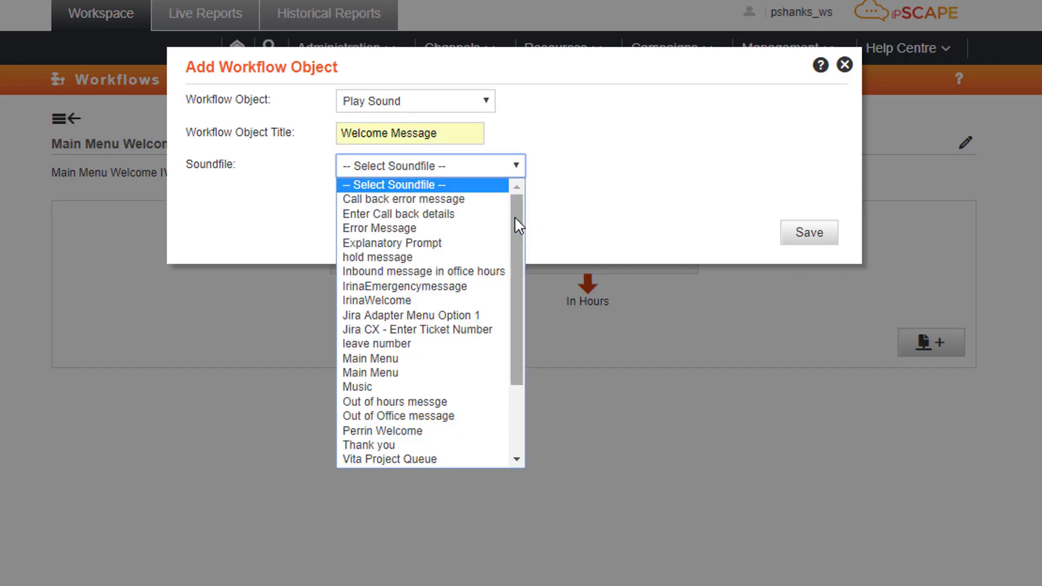
pyautogui.moveTo(514, 222); pyautogui.dragTo(529, 323)
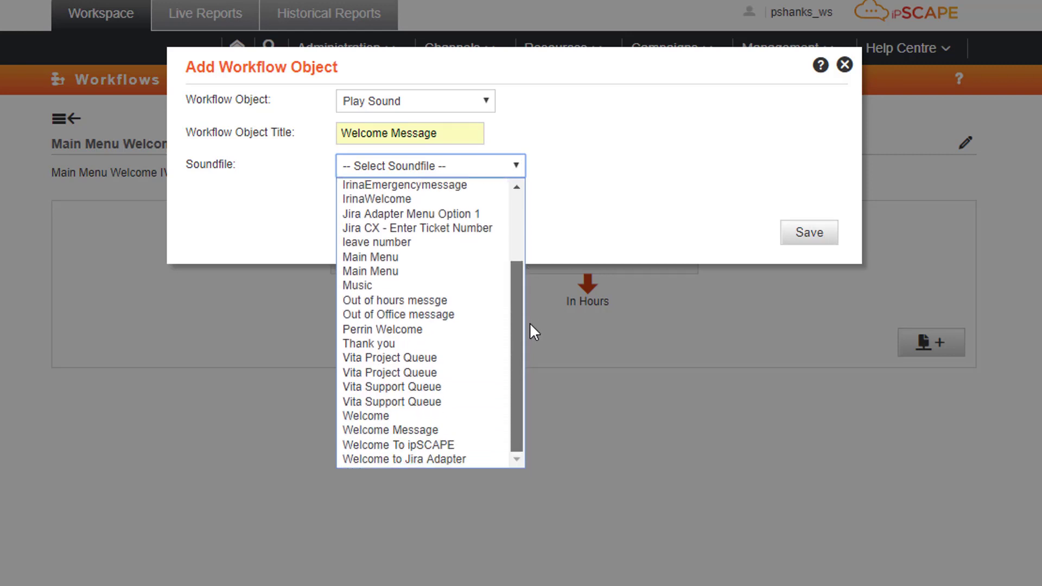
pyautogui.click(463, 430)
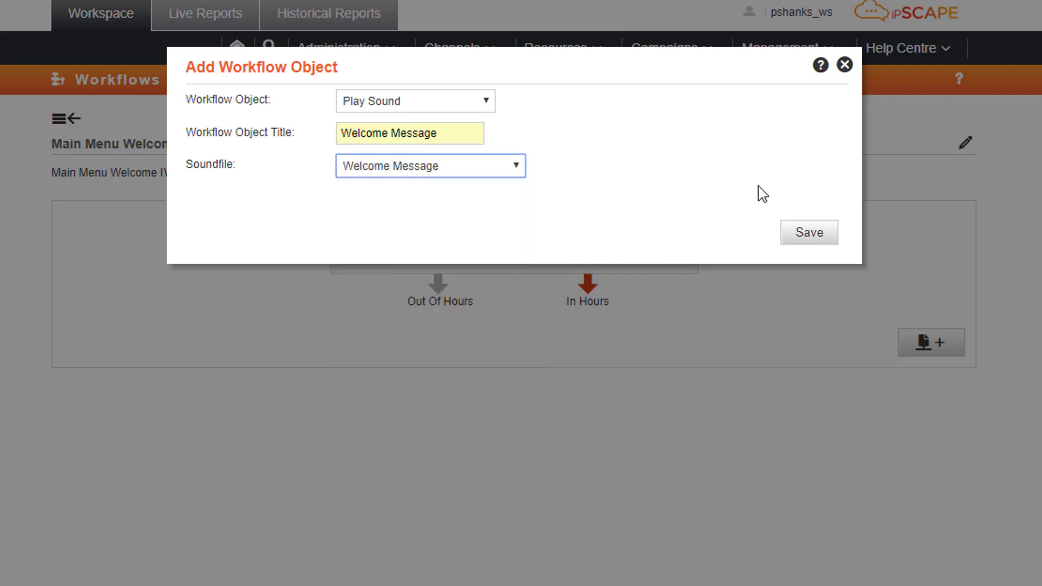
pyautogui.click(794, 242)
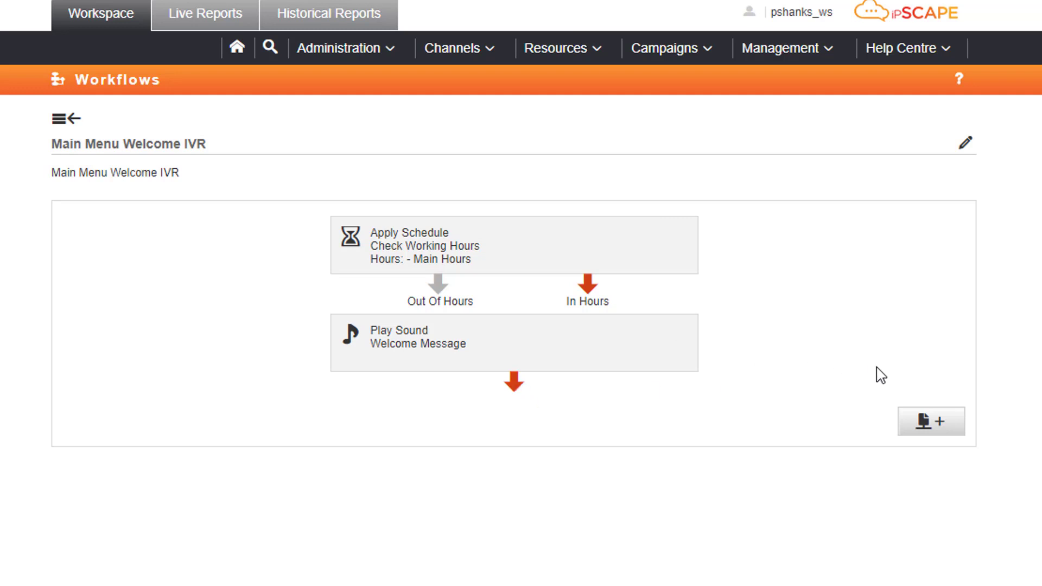
# Step: Below the Welcome Message, start a Select Option object titled "Main Menu" with an input timeout period of 3 sec
pyautogui.click(927, 426)
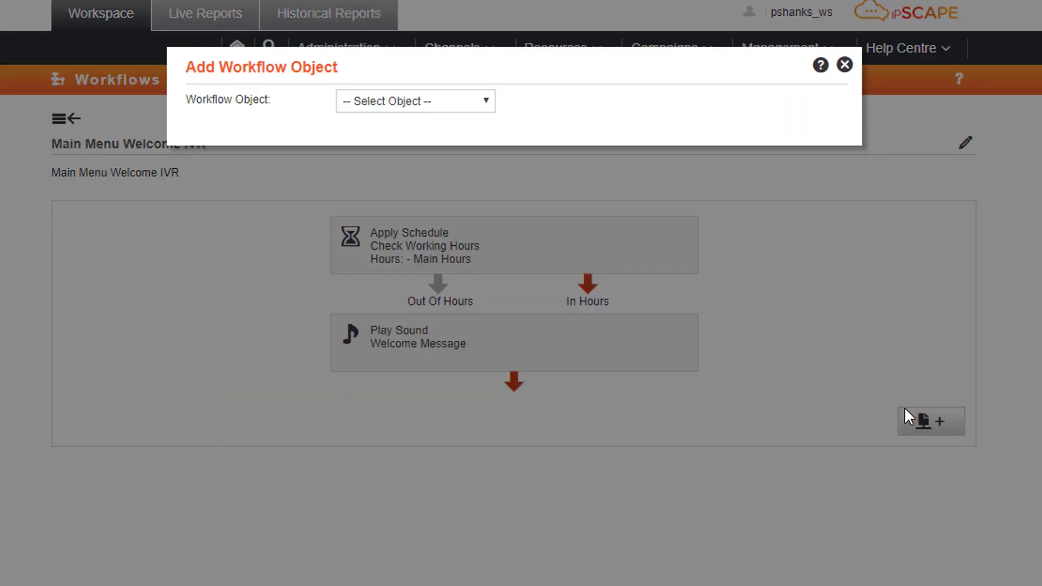
pyautogui.click(487, 104)
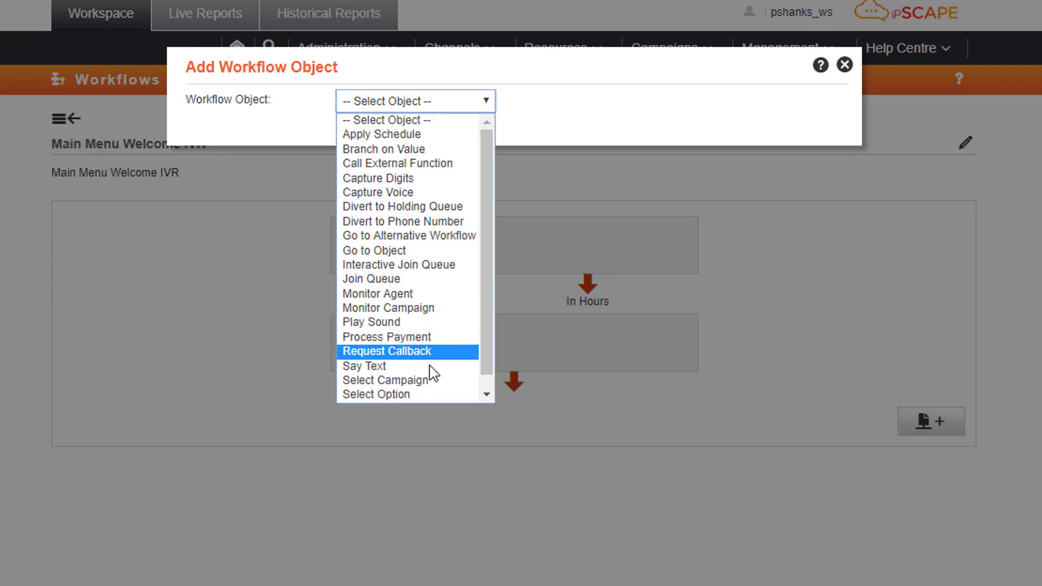
pyautogui.click(422, 393)
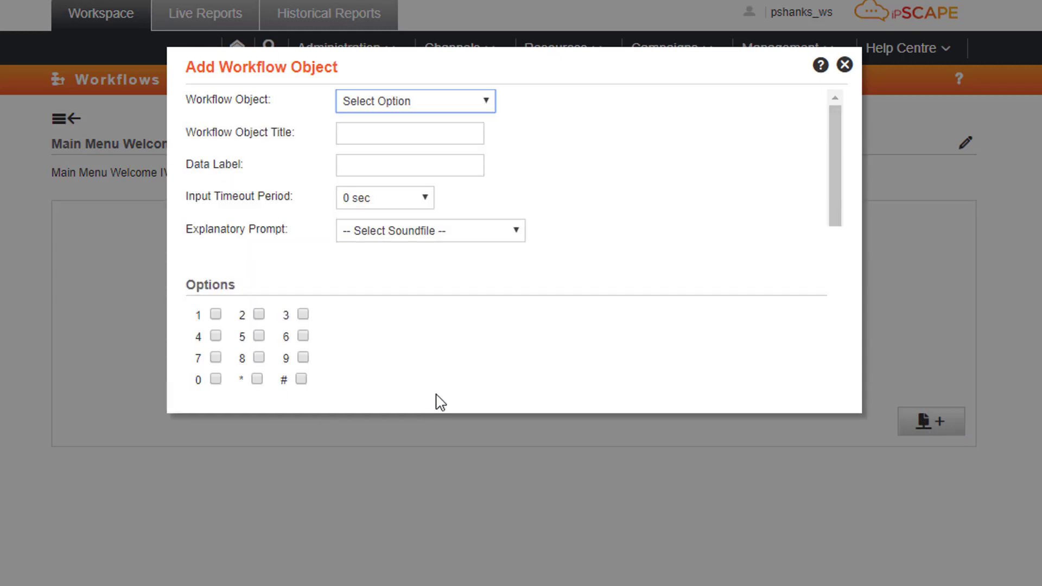
pyautogui.click(392, 130)
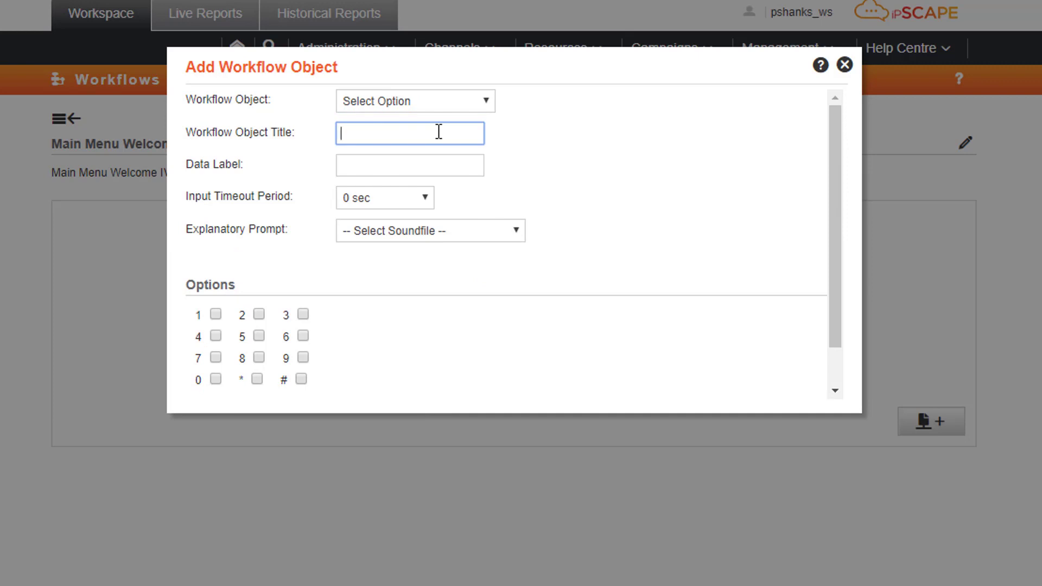
pyautogui.write('Main Menu')
pyautogui.click(413, 170)
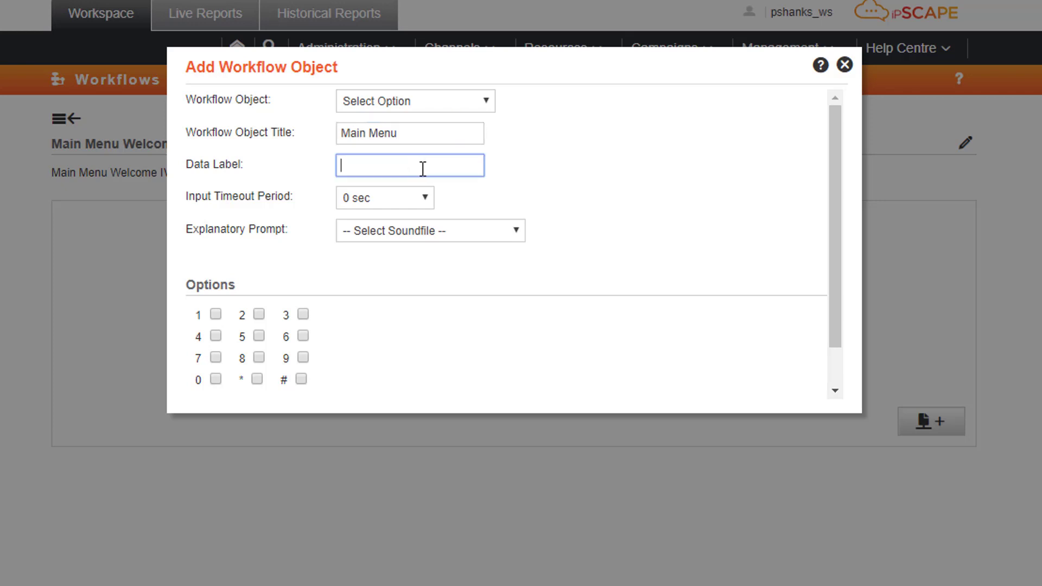
pyautogui.click(426, 200)
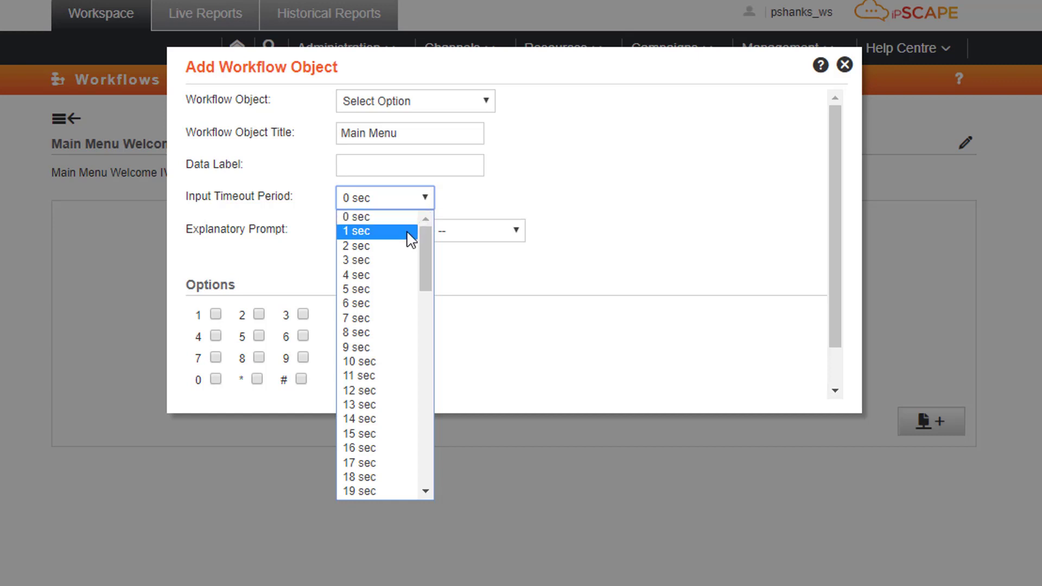
pyautogui.click(406, 263)
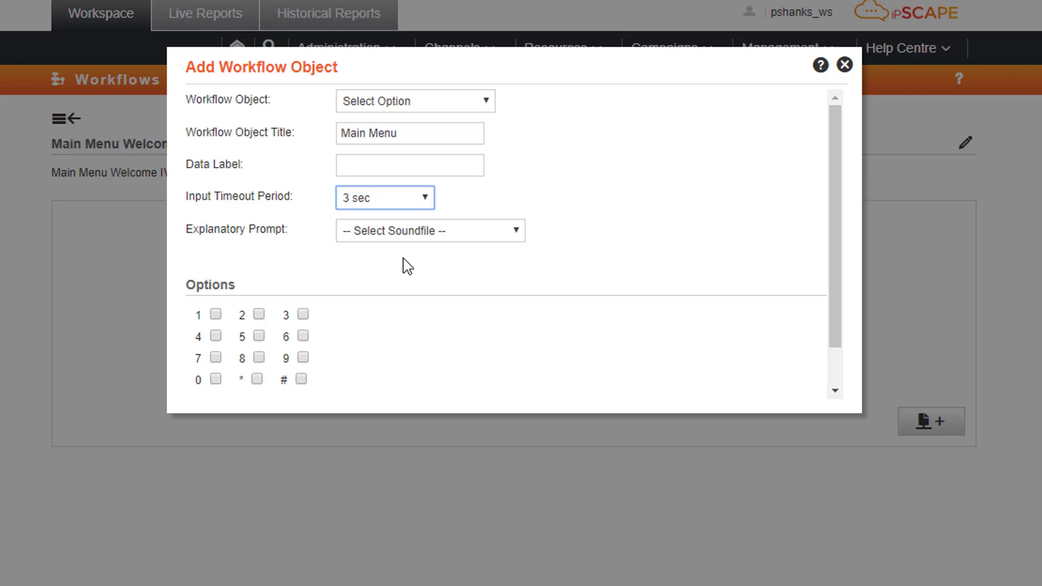
# Step: Enable options 1 and 2 for the Main Menu object, use the "Main Menu" soundfile as explanatory prompt, and save it
pyautogui.click(216, 315)
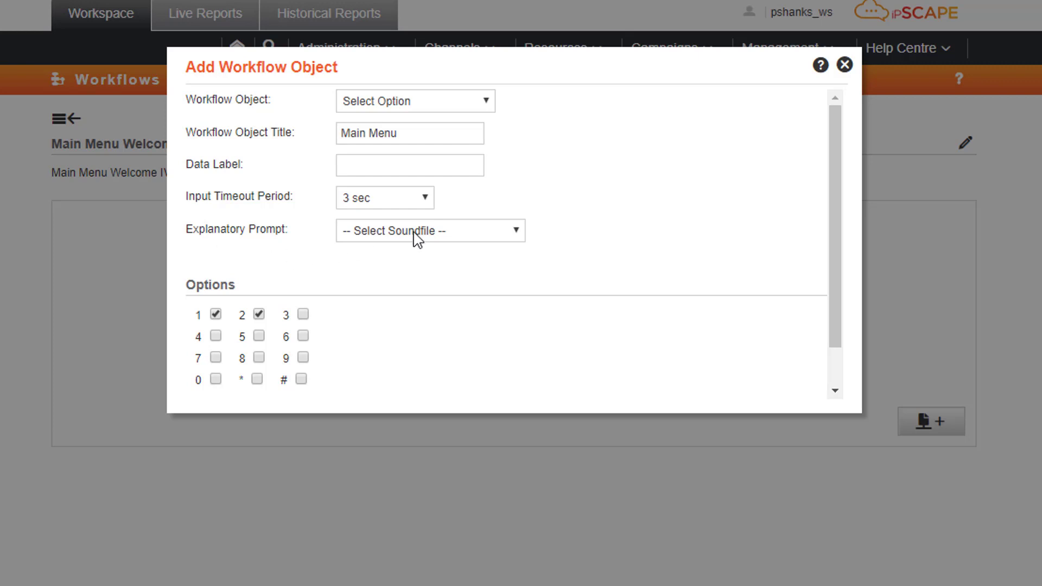
pyautogui.click(517, 232)
pyautogui.moveTo(520, 277); pyautogui.dragTo(535, 388)
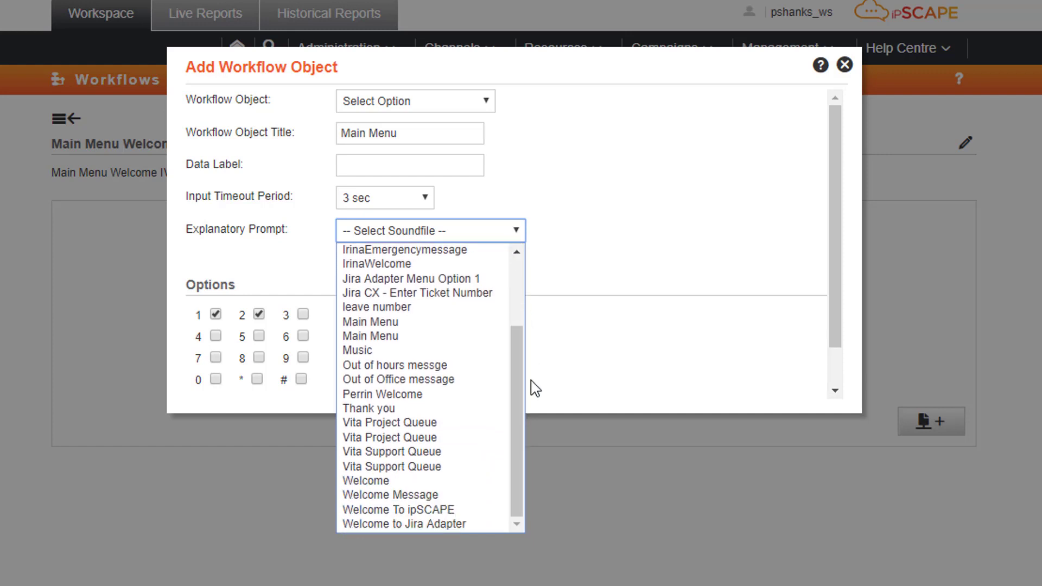
pyautogui.click(429, 324)
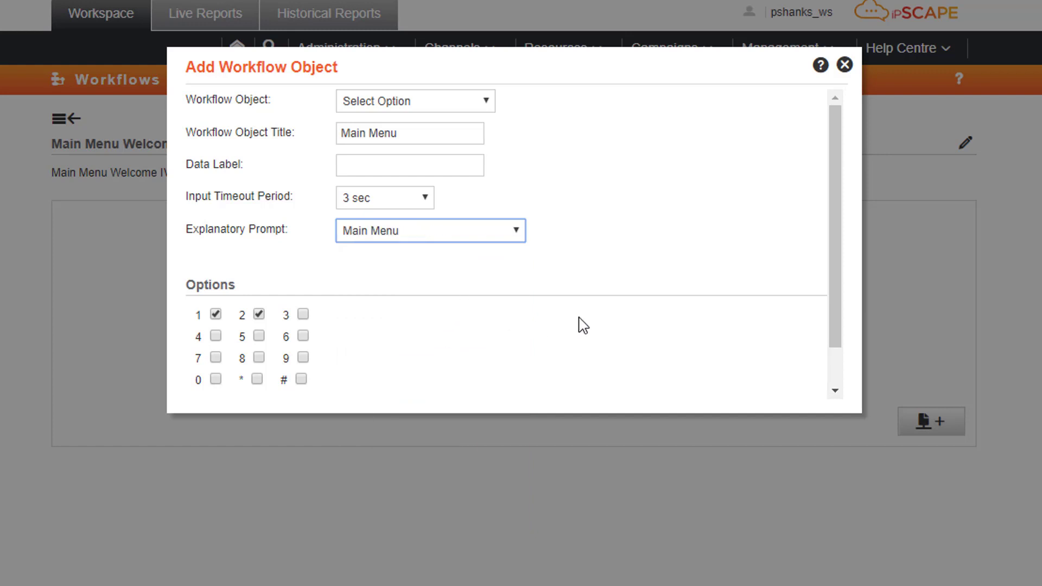
pyautogui.moveTo(830, 335); pyautogui.dragTo(847, 398)
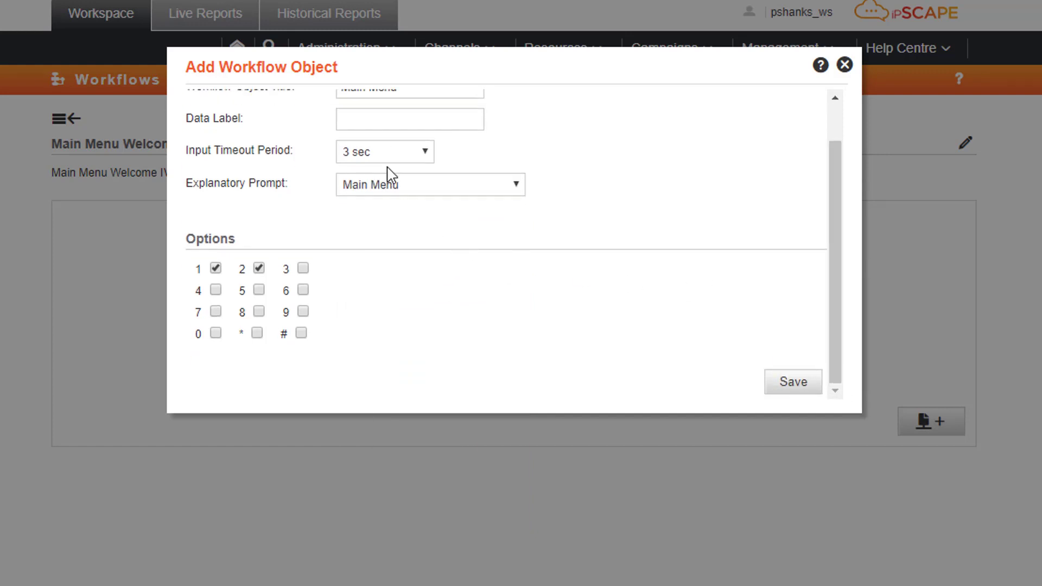
pyautogui.click(771, 382)
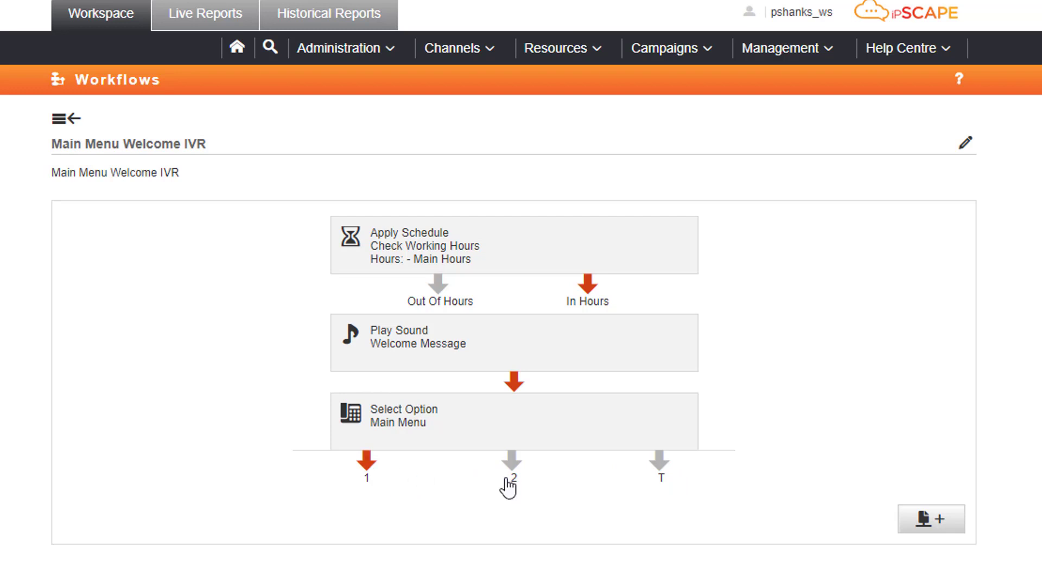
# Step: On the Main Menu's option 1 branch, start a Join Queue object titled "Join Support Queue"
pyautogui.click(929, 523)
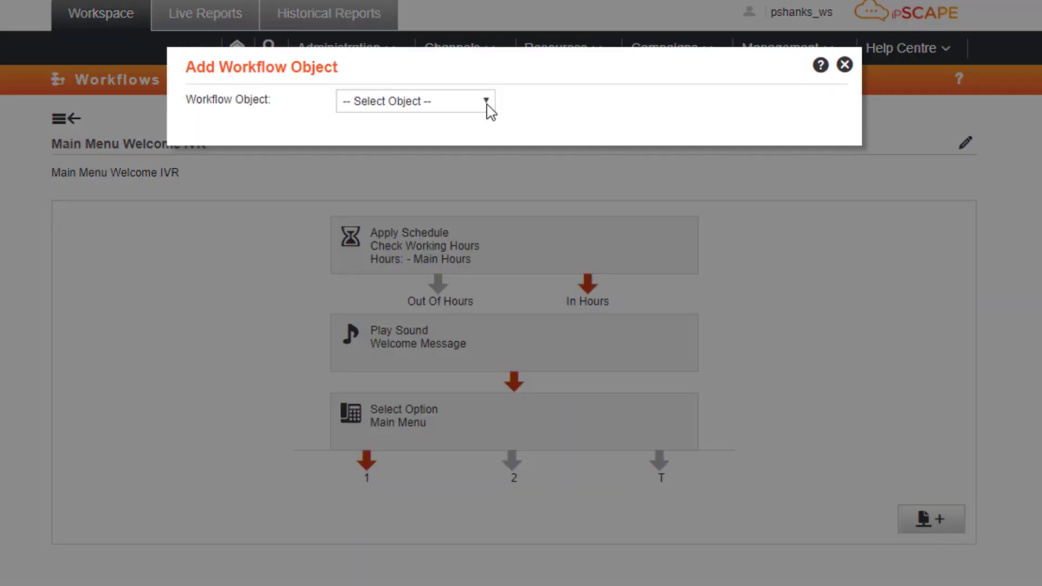
pyautogui.click(487, 103)
pyautogui.scroll(-1, 483, 151)
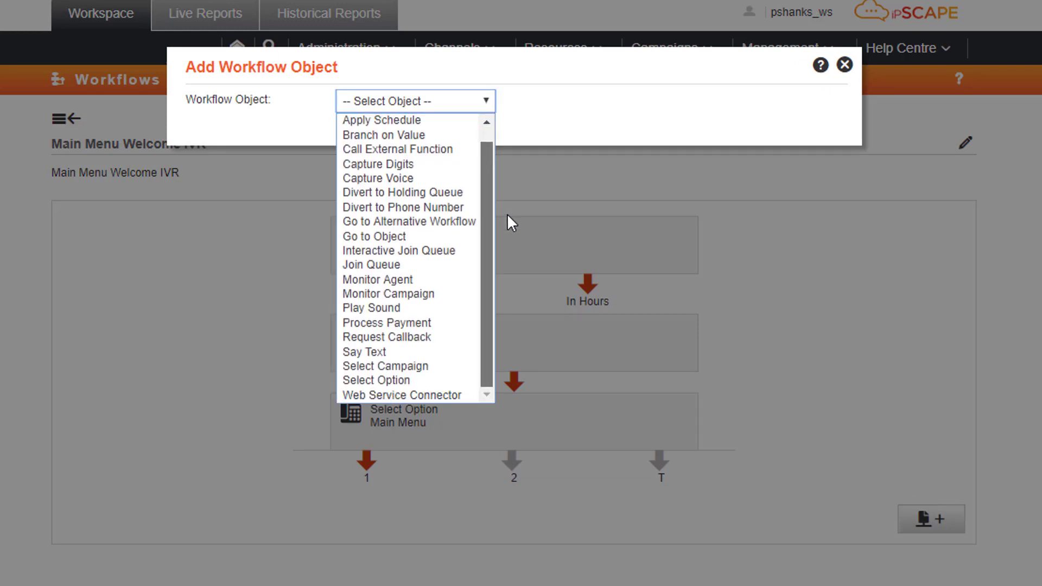
pyautogui.click(429, 265)
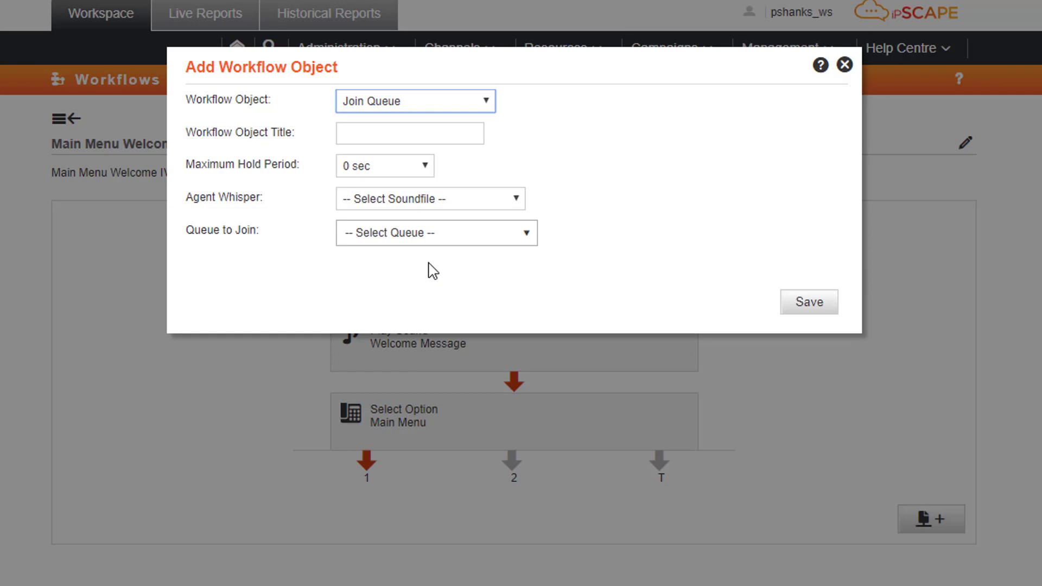
pyautogui.click(369, 136)
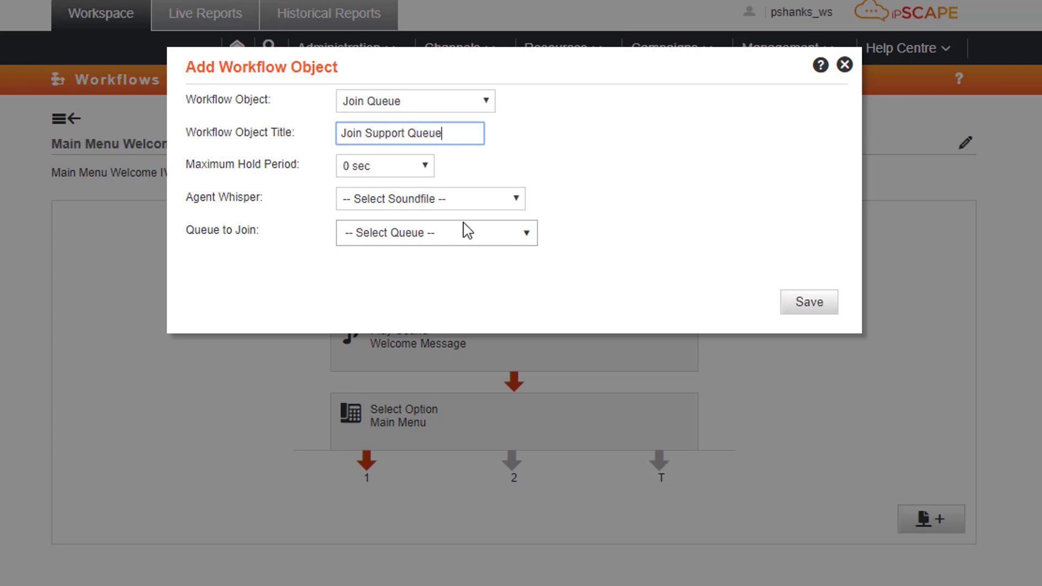
# Step: Set the support queue object's maximum hold period to 30 mins and its queue to Support Team, and save it
pyautogui.click(430, 167)
pyautogui.moveTo(429, 220); pyautogui.dragTo(429, 429)
pyautogui.click(395, 413)
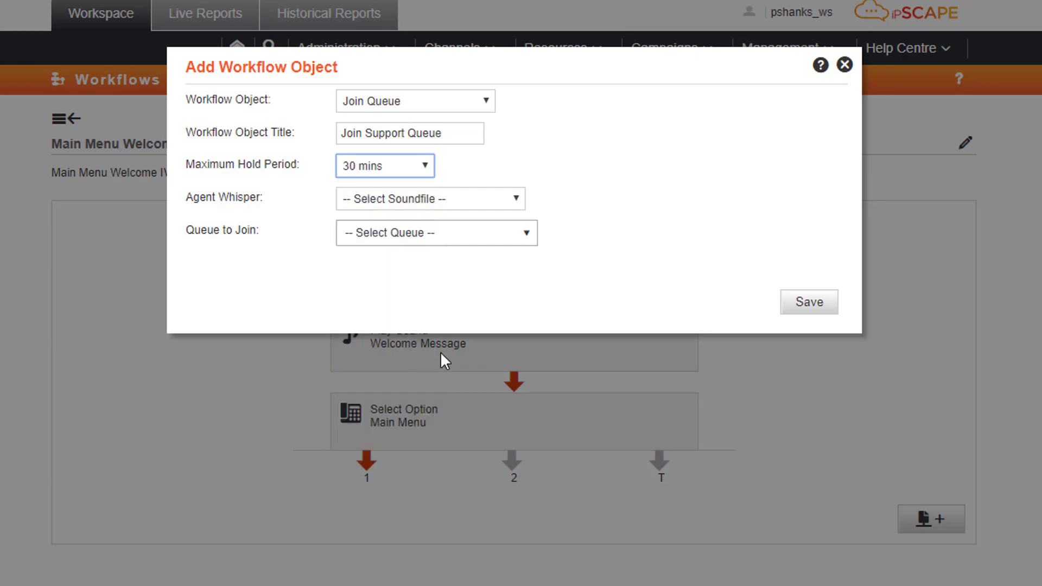
pyautogui.click(519, 198)
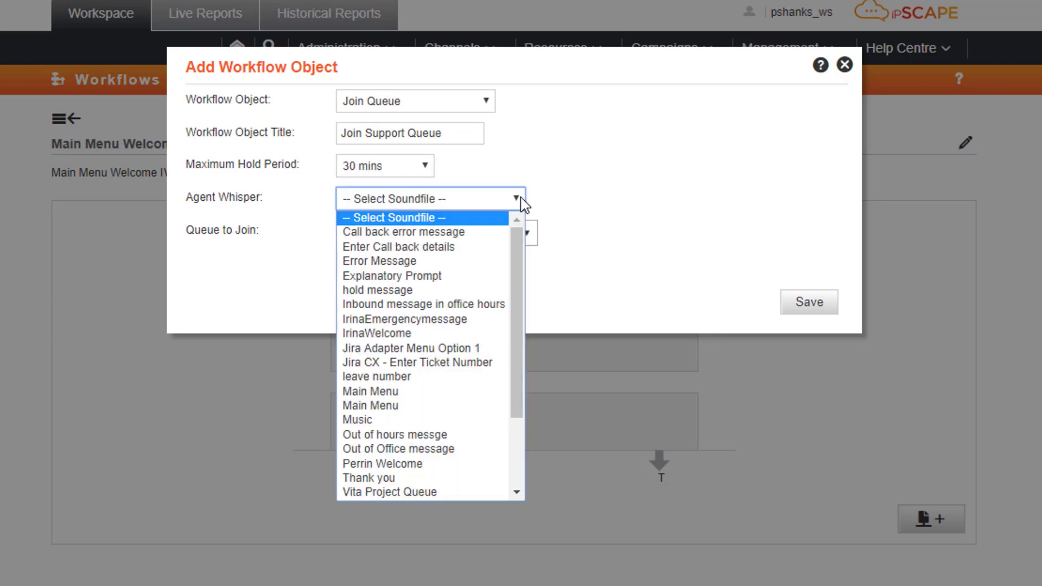
pyautogui.click(626, 176)
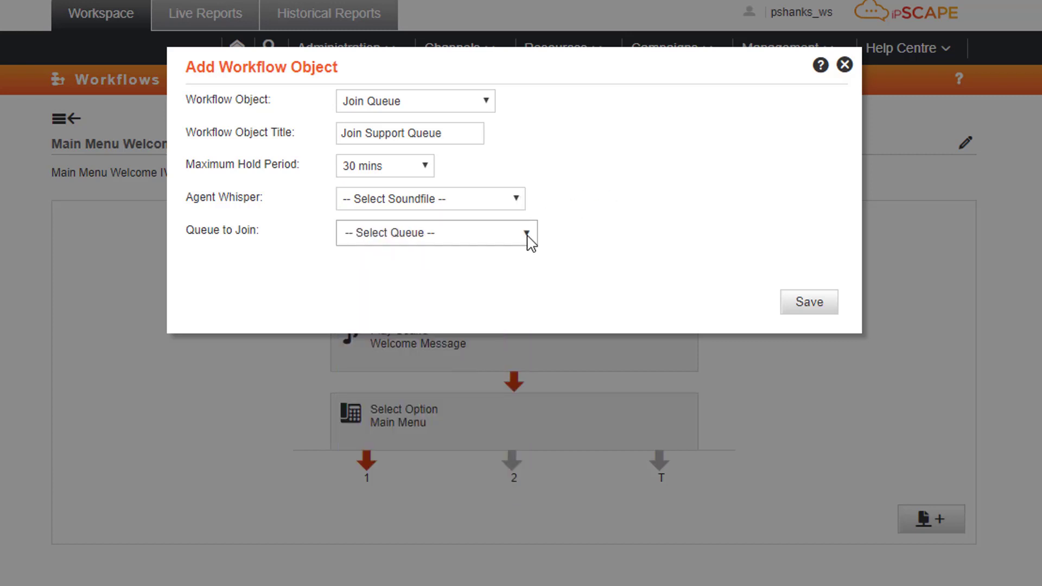
pyautogui.click(526, 234)
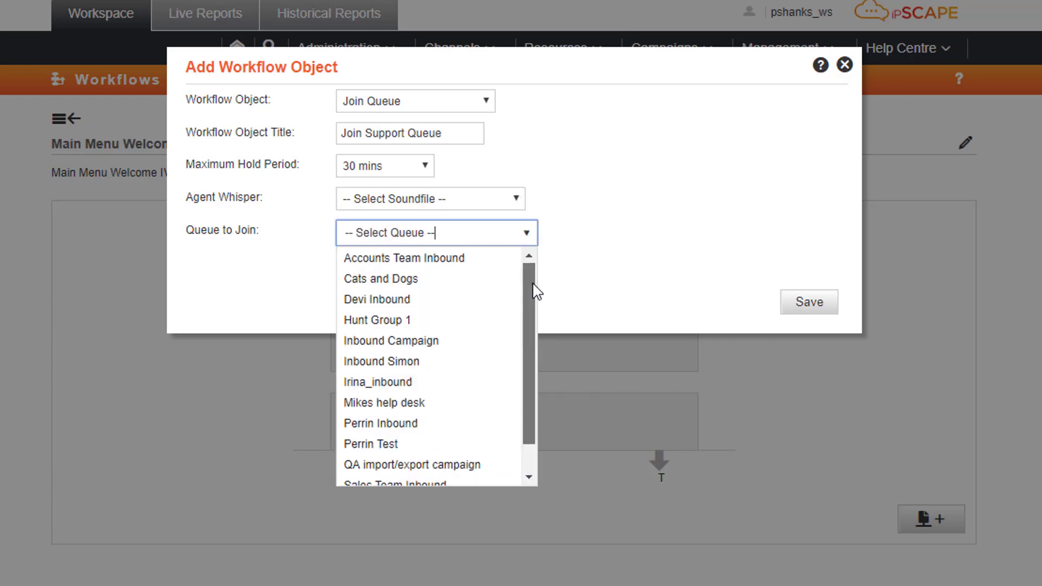
pyautogui.moveTo(530, 291); pyautogui.dragTo(535, 319)
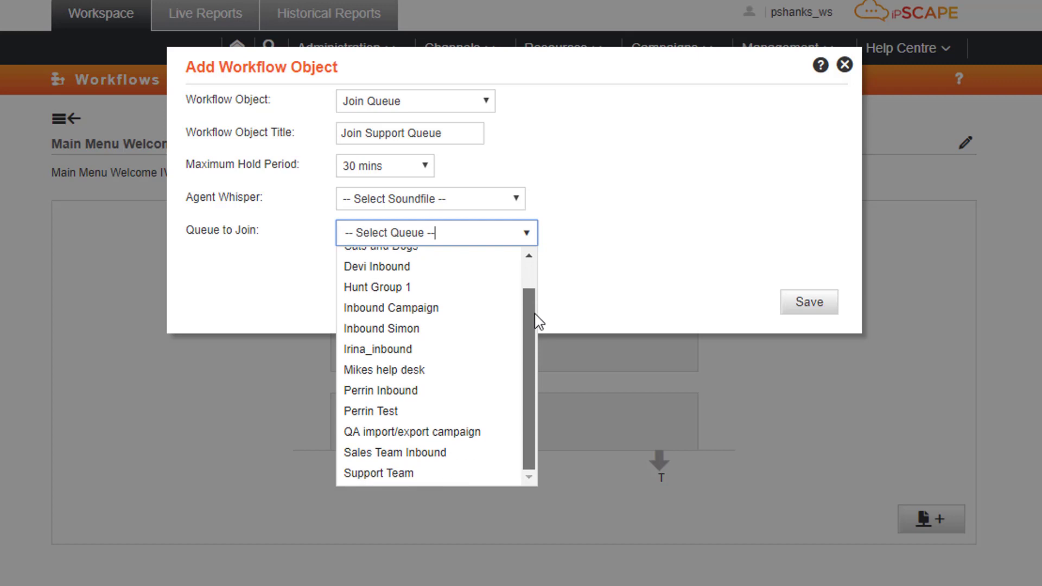
pyautogui.click(403, 474)
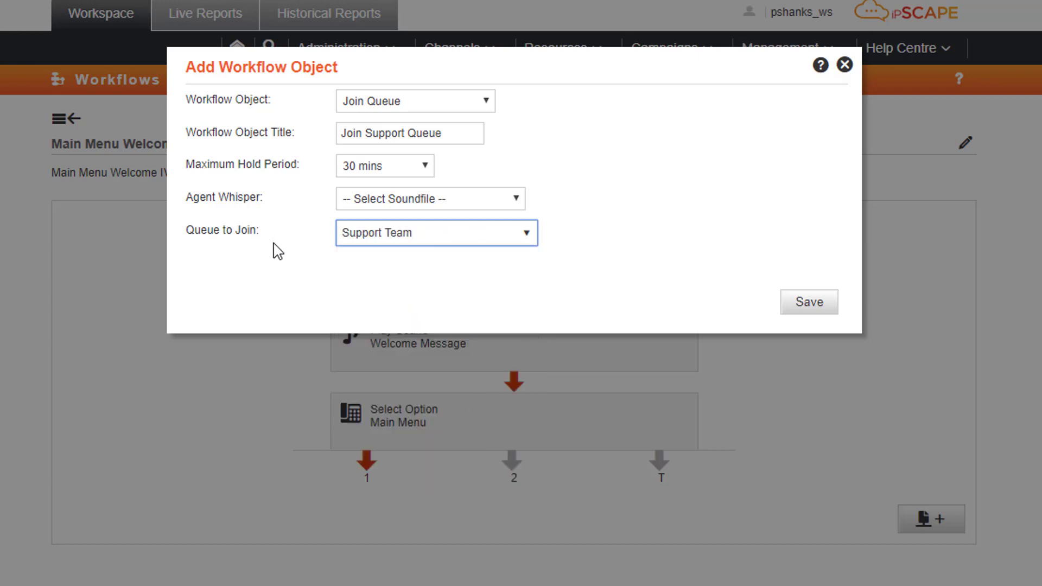
pyautogui.click(802, 309)
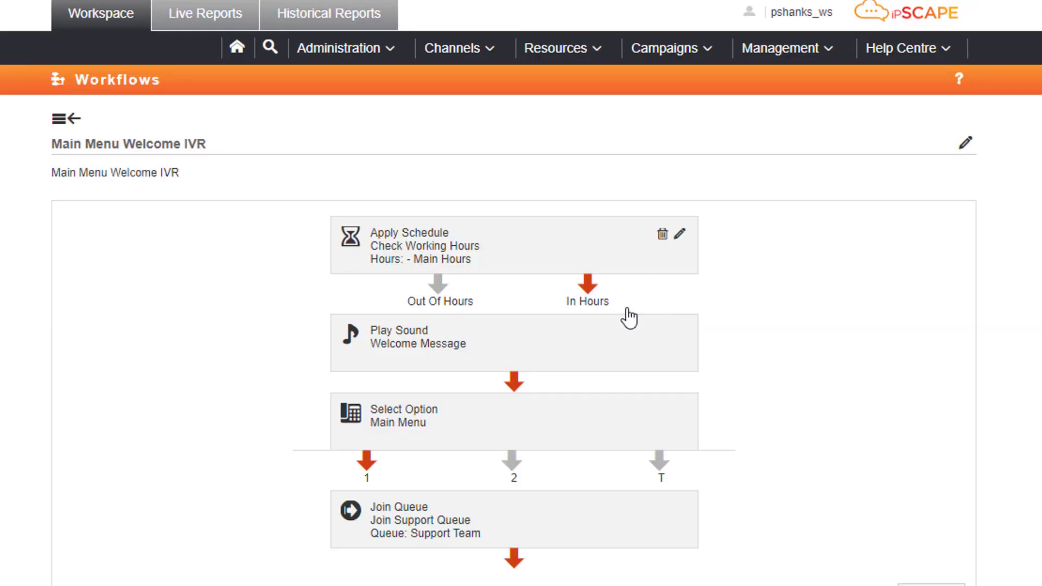
# Step: On the Main Menu's option 2 branch, start a Join Queue object titled "Sales Queue"
pyautogui.click(516, 474)
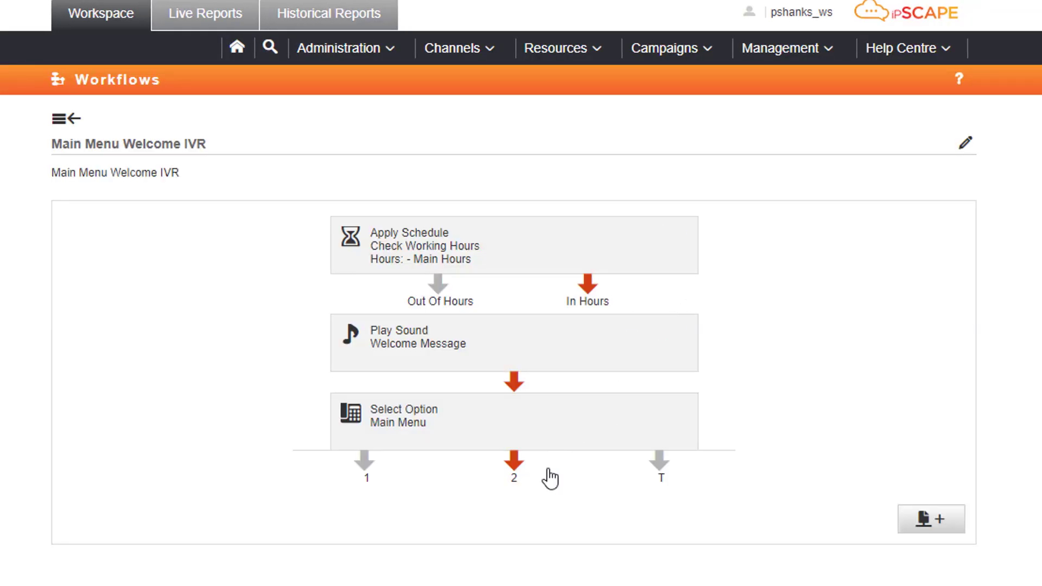
pyautogui.click(936, 527)
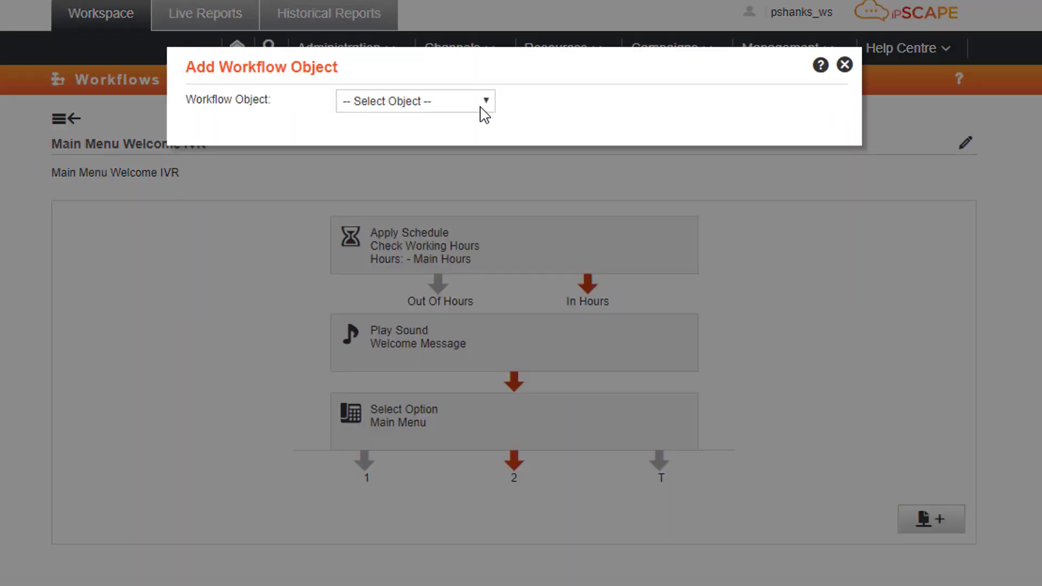
pyautogui.click(484, 109)
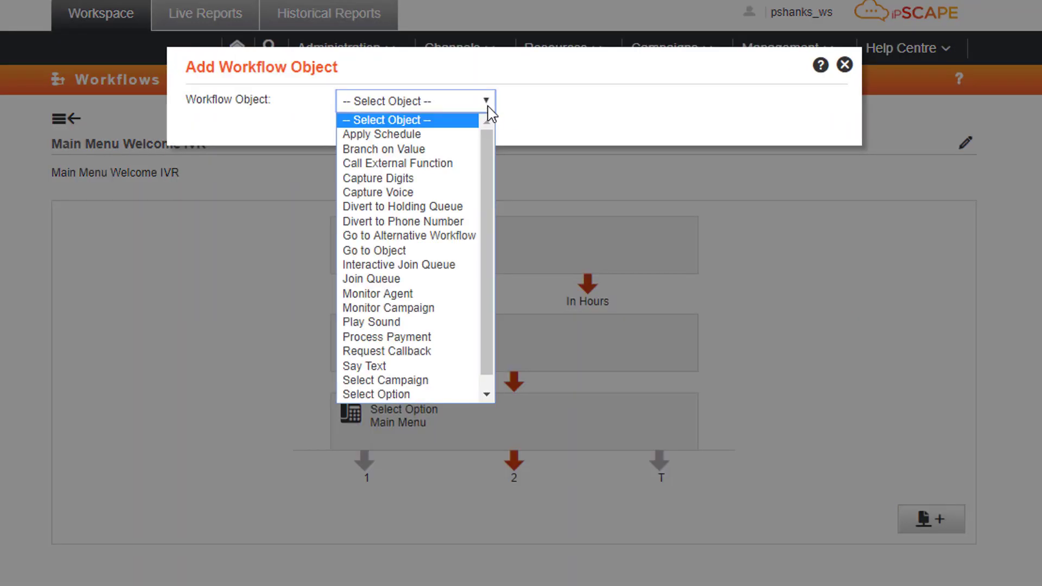
pyautogui.click(411, 395)
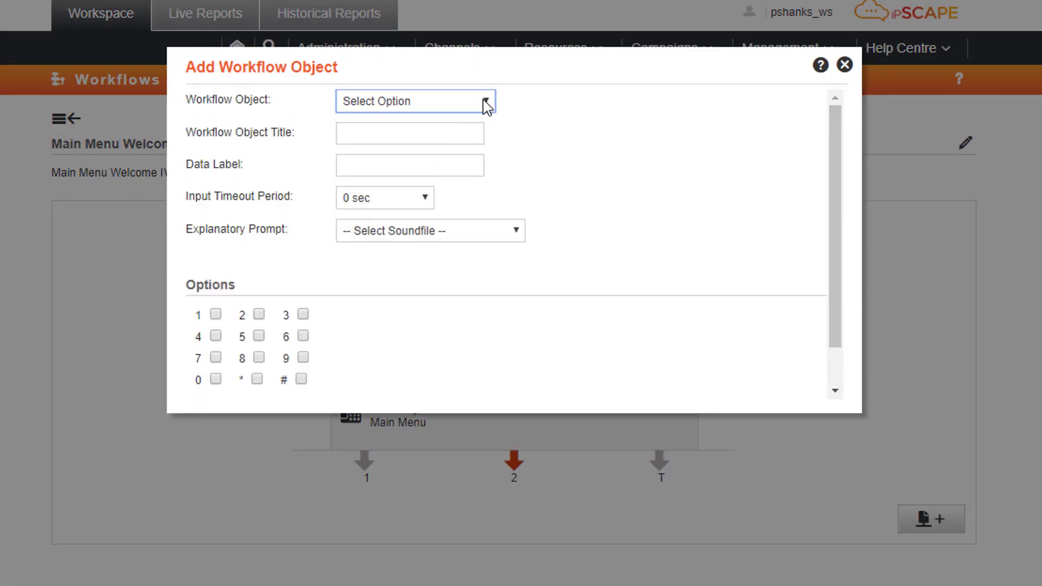
pyautogui.click(486, 101)
pyautogui.click(423, 279)
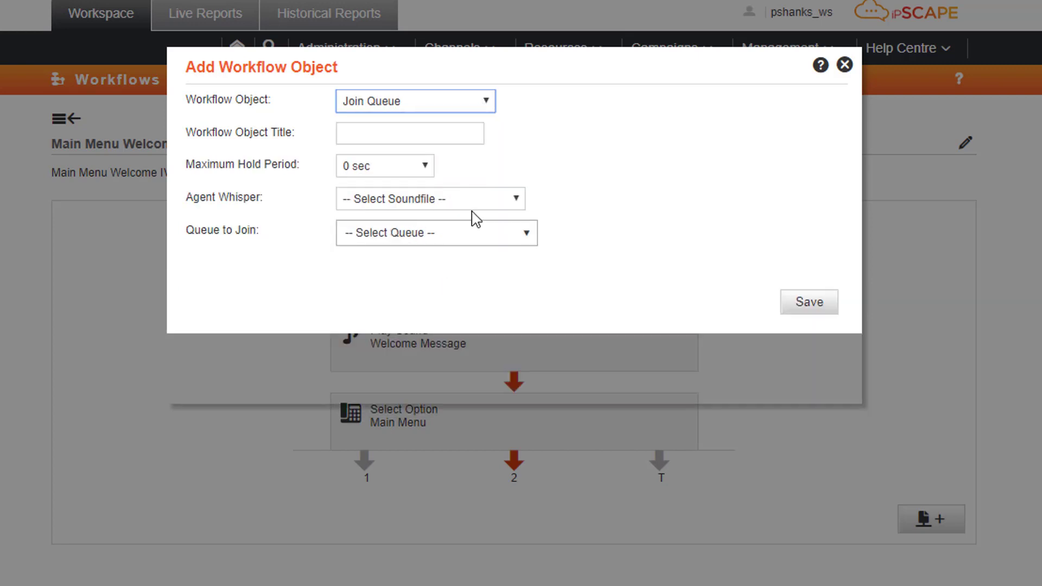
pyautogui.click(461, 132)
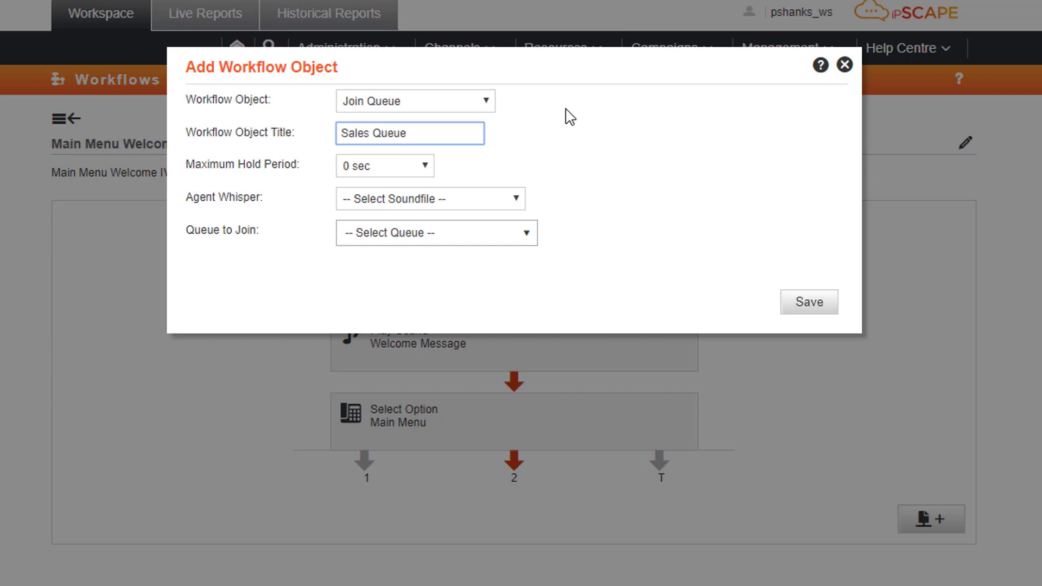
# Step: Set the sales queue object's maximum hold period to unlimited mins and its queue to Sales Team Inbound, and save it
pyautogui.click(424, 166)
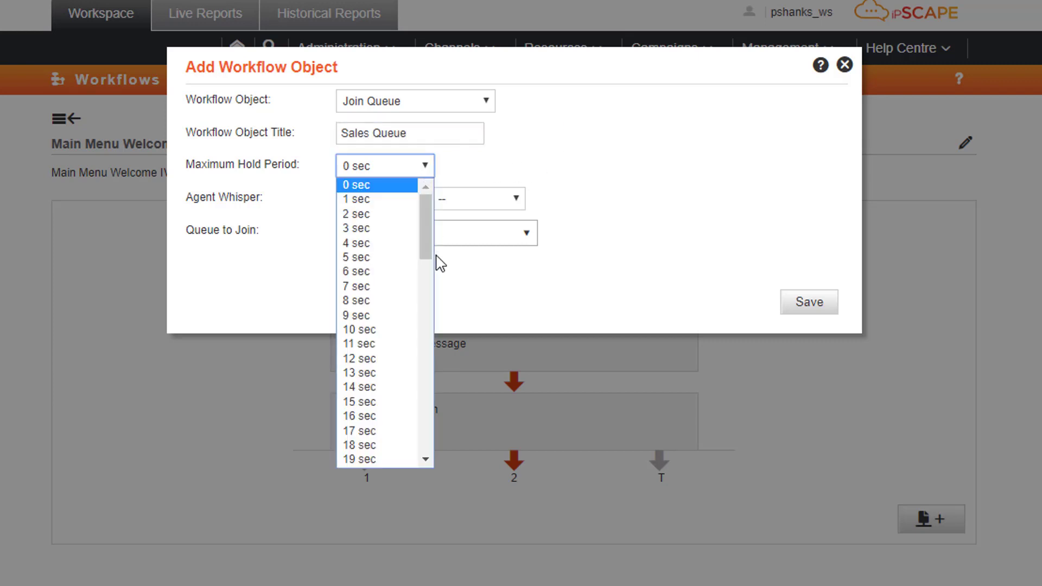
pyautogui.moveTo(427, 248); pyautogui.dragTo(407, 457)
pyautogui.click(407, 458)
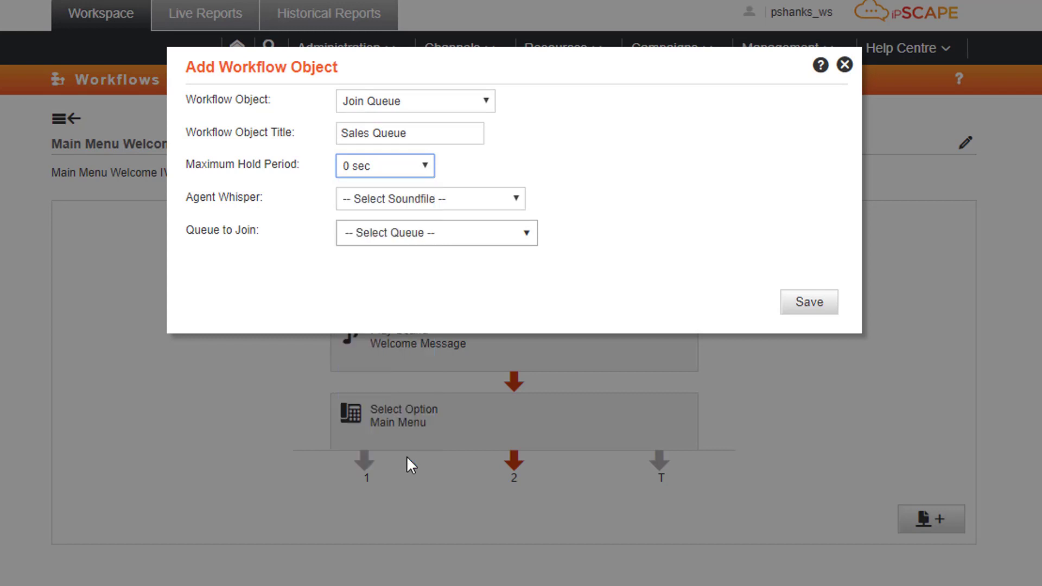
pyautogui.click(517, 201)
pyautogui.click(516, 200)
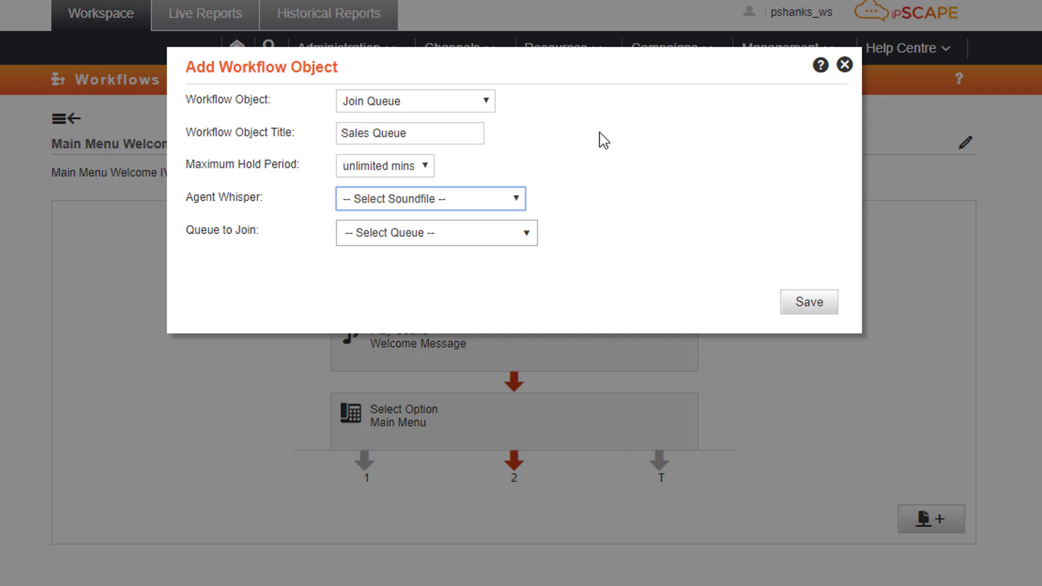
pyautogui.click(527, 237)
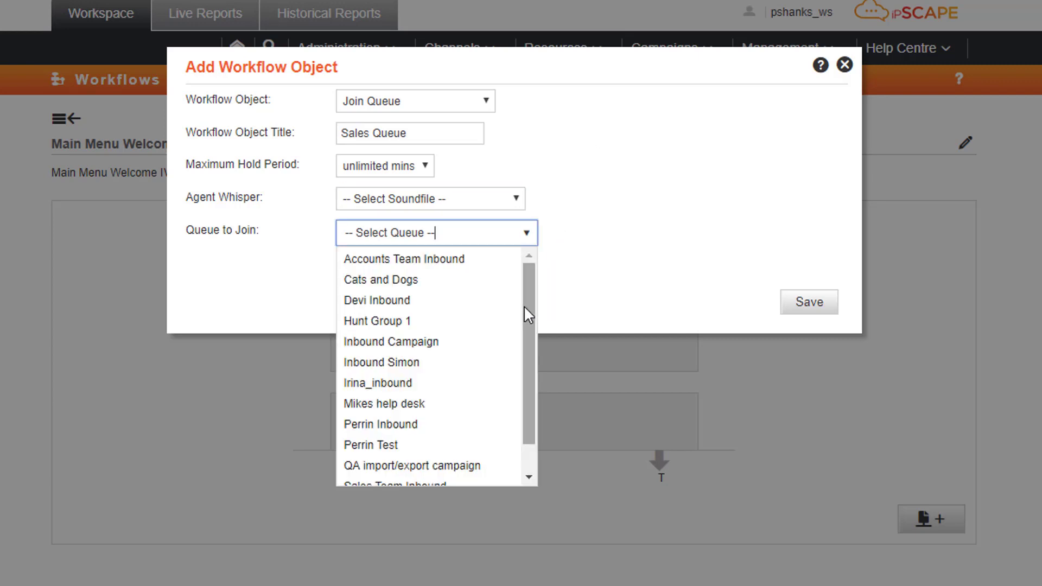
pyautogui.scroll(-1, 523, 305)
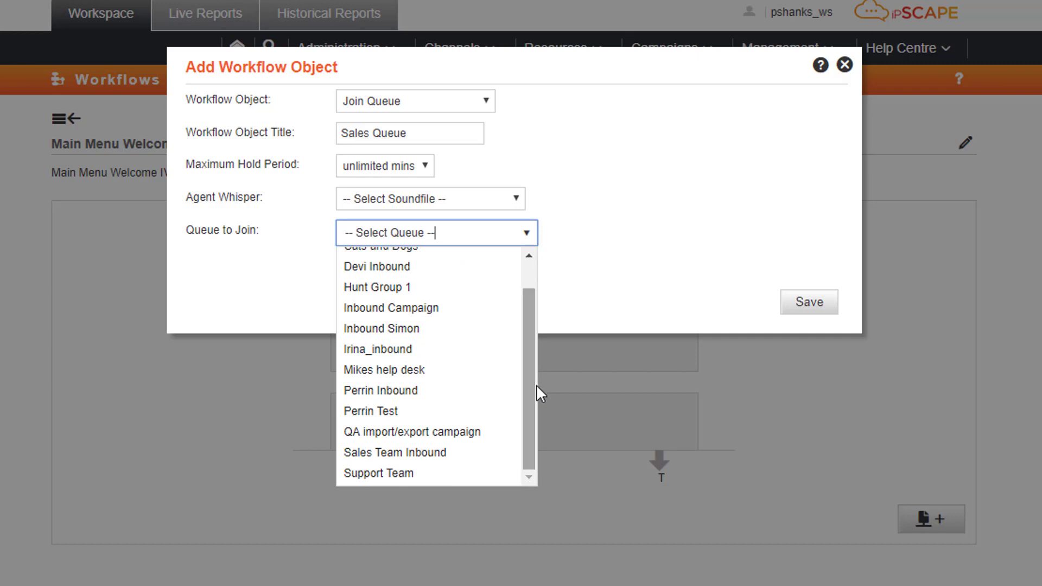
pyautogui.click(430, 453)
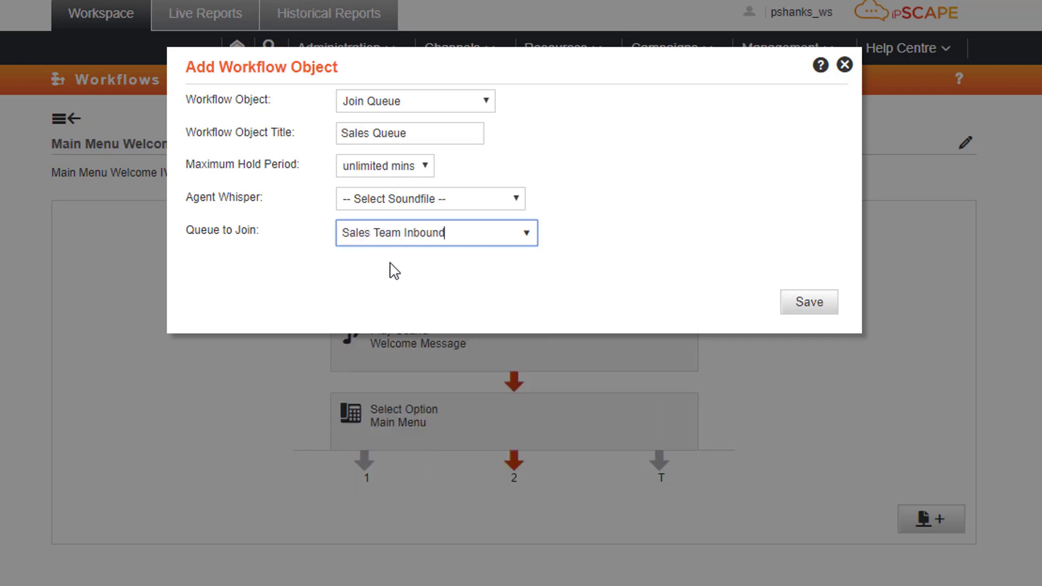
pyautogui.click(811, 309)
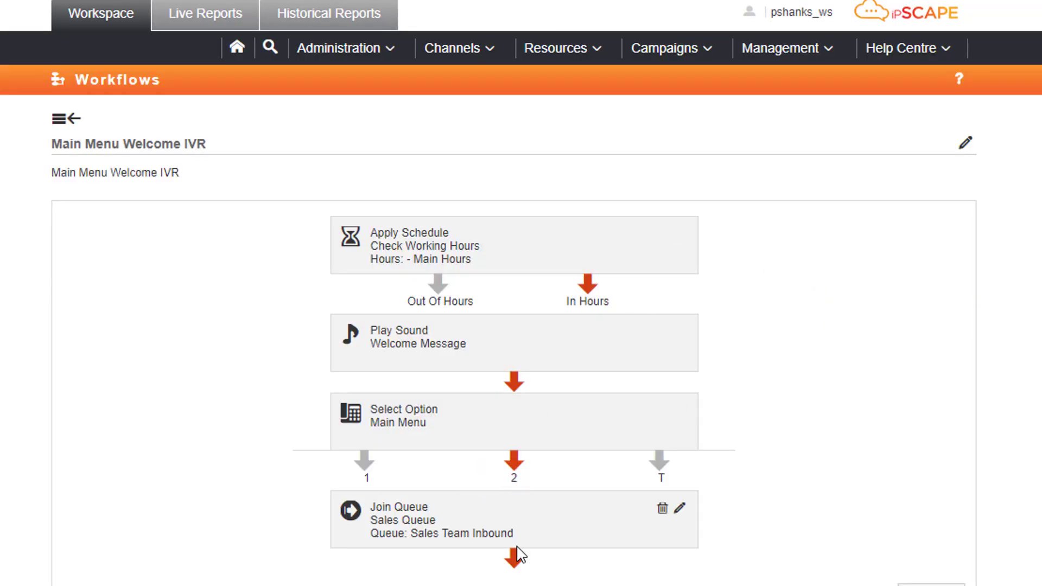
# Step: On the Main Menu's timeout (T) branch, start a Go to Object object titled "Timeout Option"
pyautogui.click(660, 463)
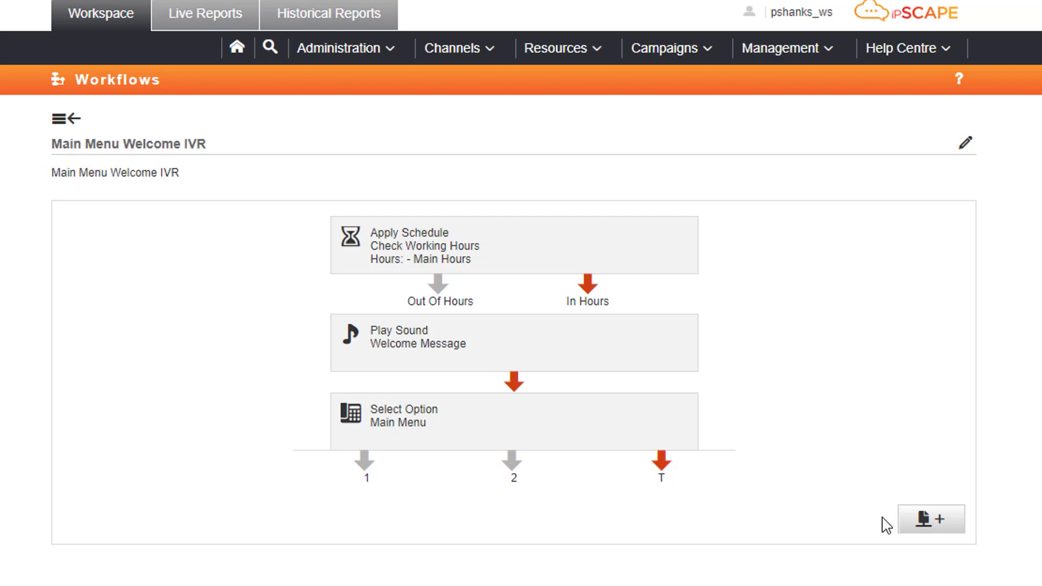
pyautogui.click(934, 525)
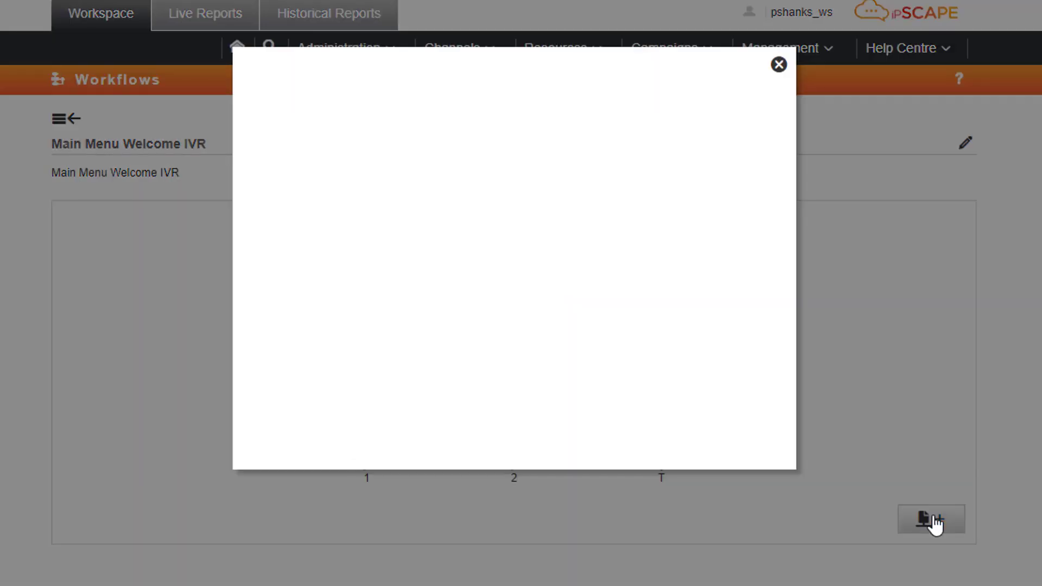
pyautogui.click(488, 102)
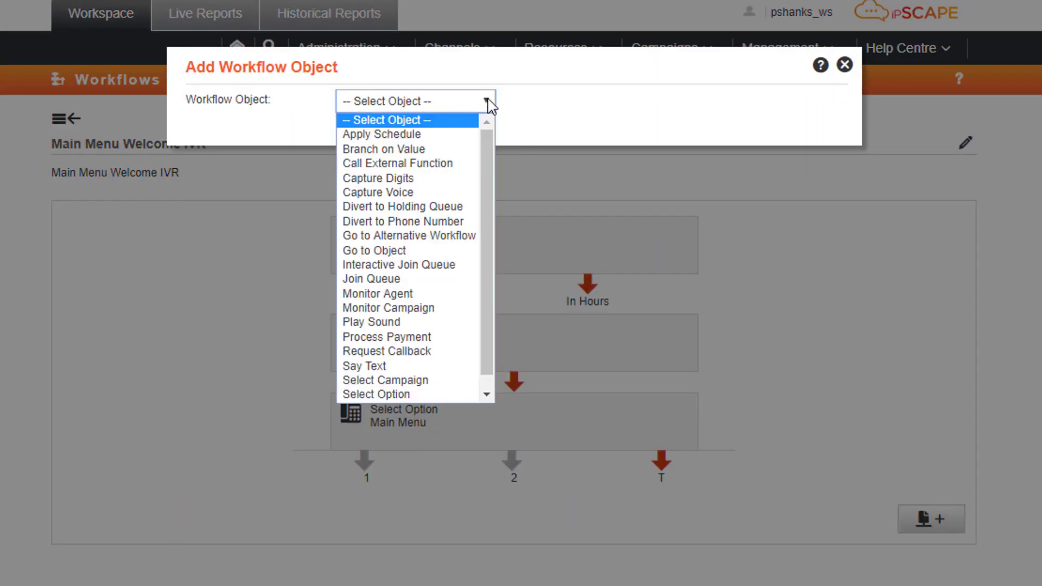
pyautogui.moveTo(487, 135); pyautogui.dragTo(486, 212)
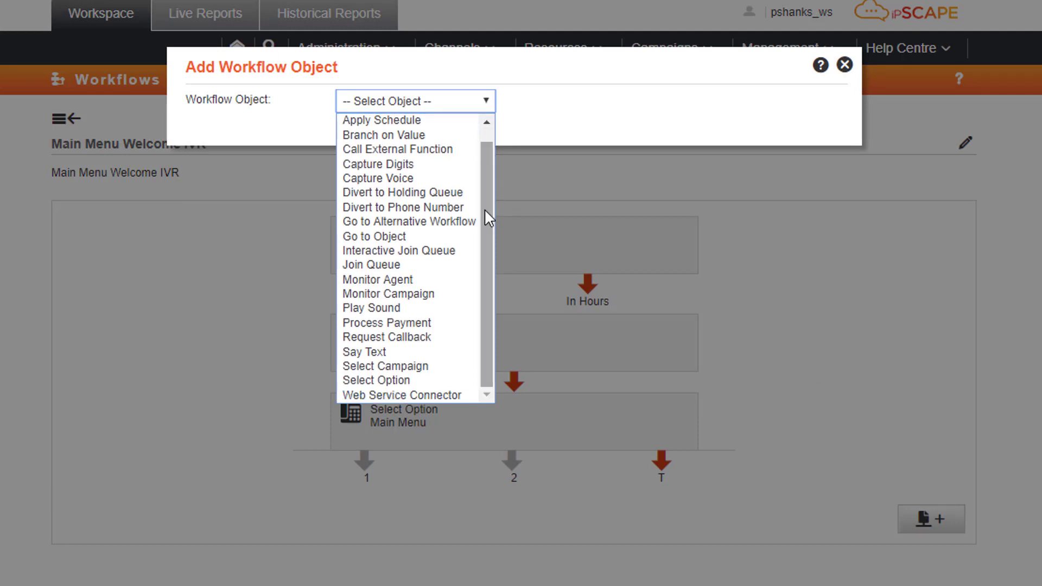
pyautogui.click(425, 236)
pyautogui.click(431, 133)
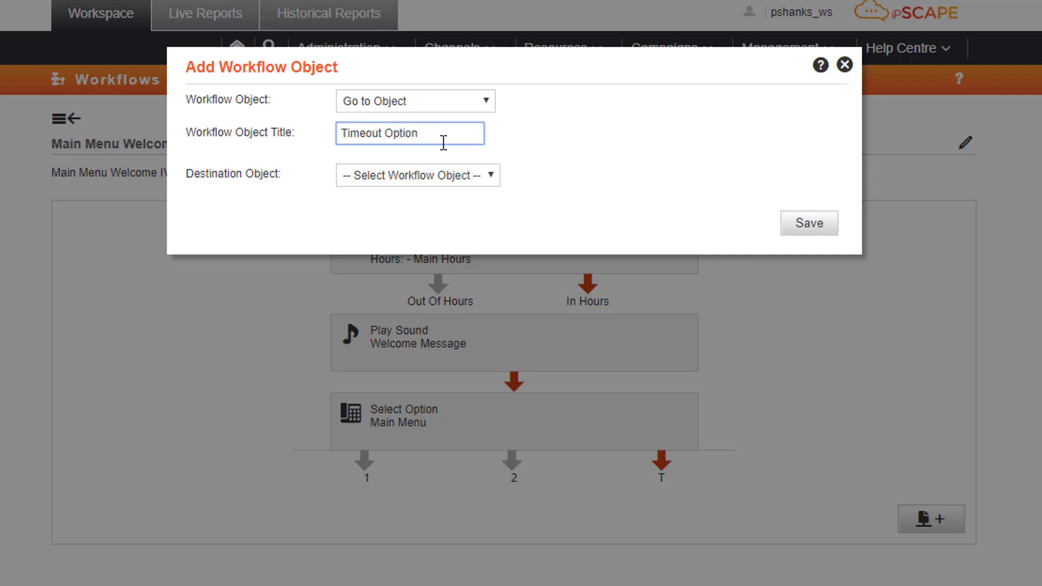
# Step: Set the timeout object's destination to Main Menu and save it
pyautogui.click(496, 175)
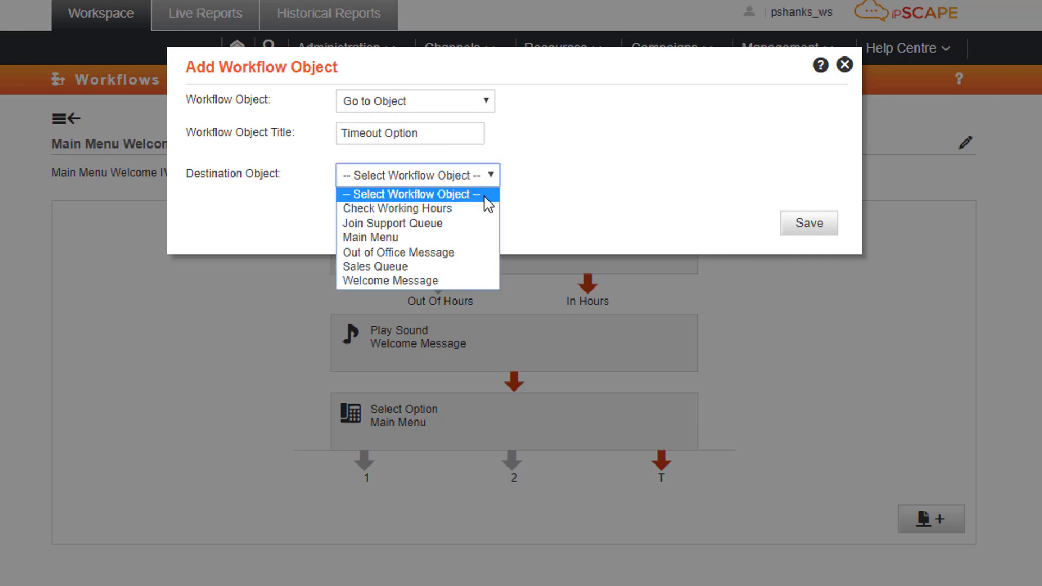
pyautogui.click(466, 239)
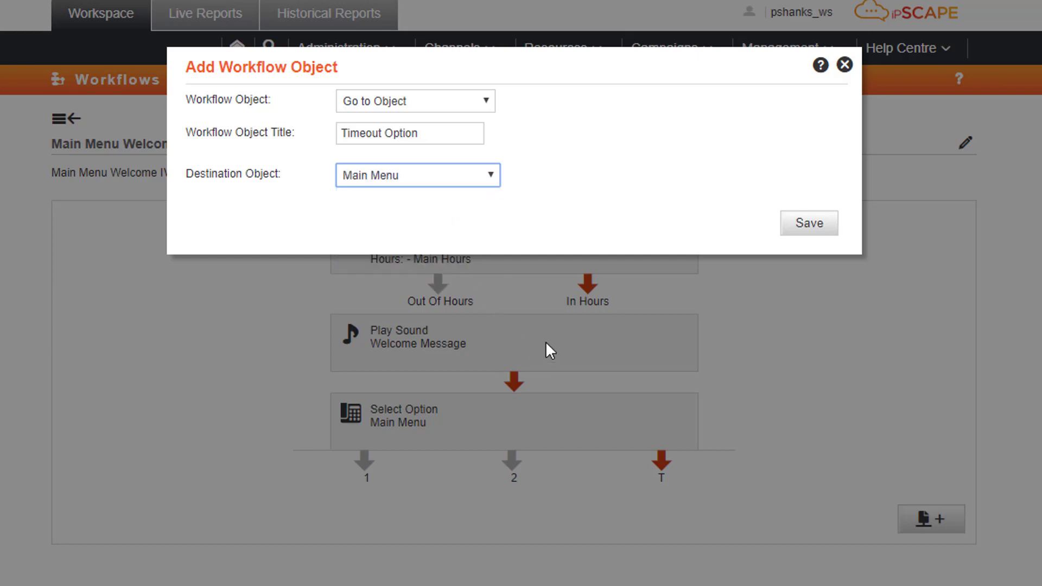
pyautogui.click(796, 231)
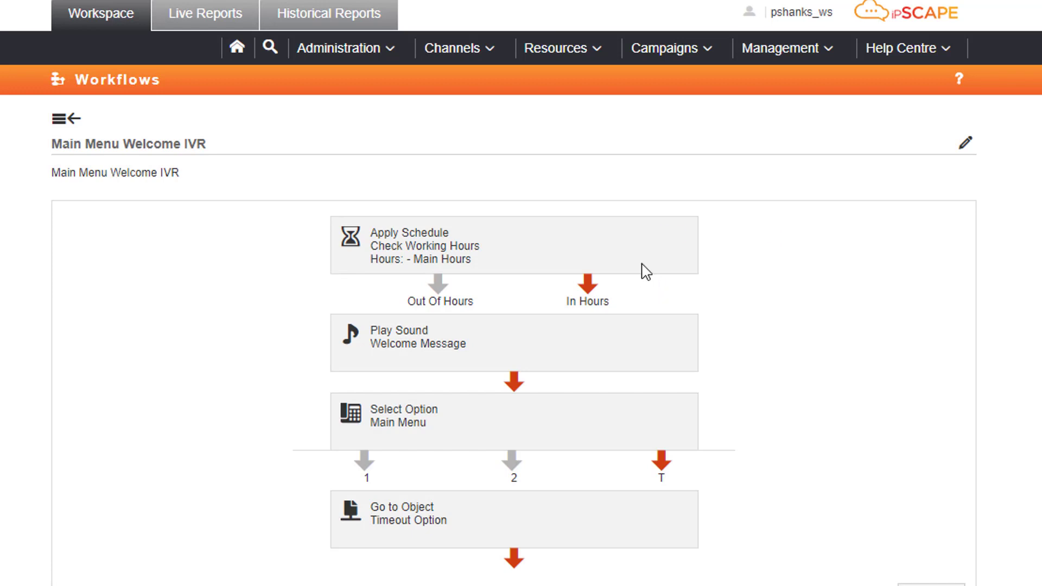
# Step: Review the workflow's out-of-hours and in-hours paths, including the Main Menu's option 1, option 2 and timeout branches
pyautogui.scroll(-2, 572, 461)
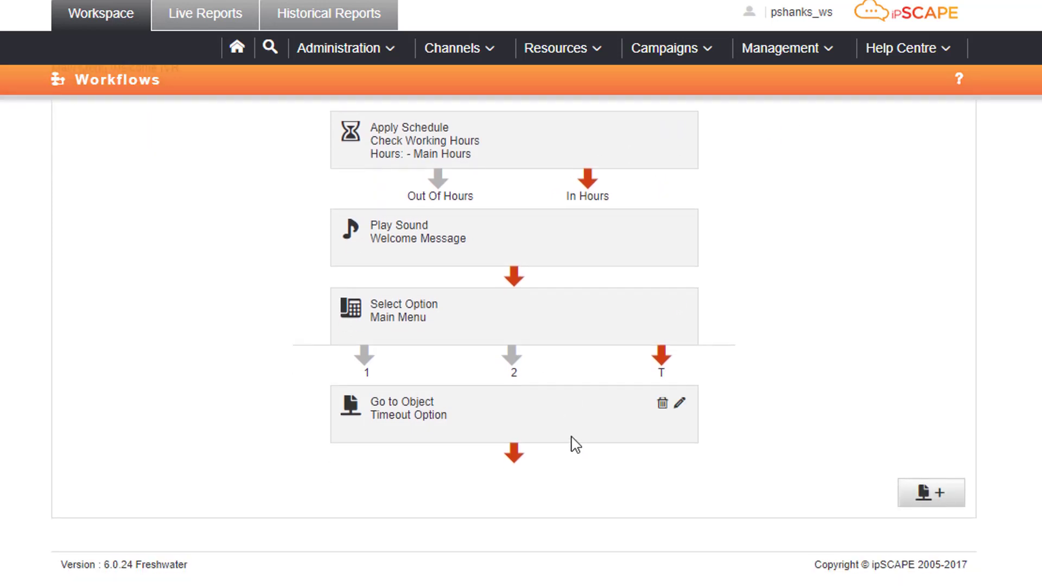
pyautogui.scroll(2, 584, 408)
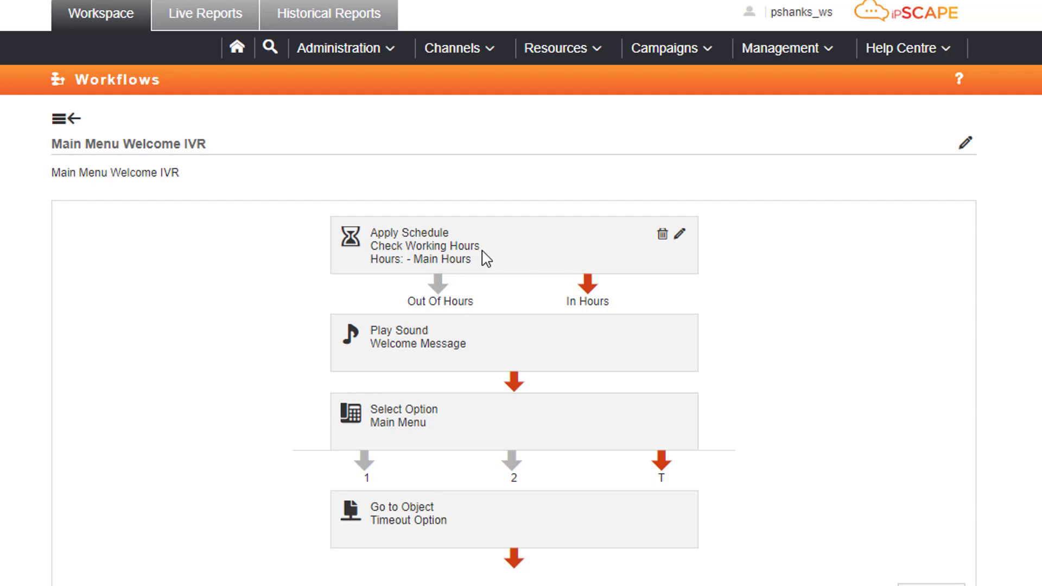
pyautogui.click(440, 288)
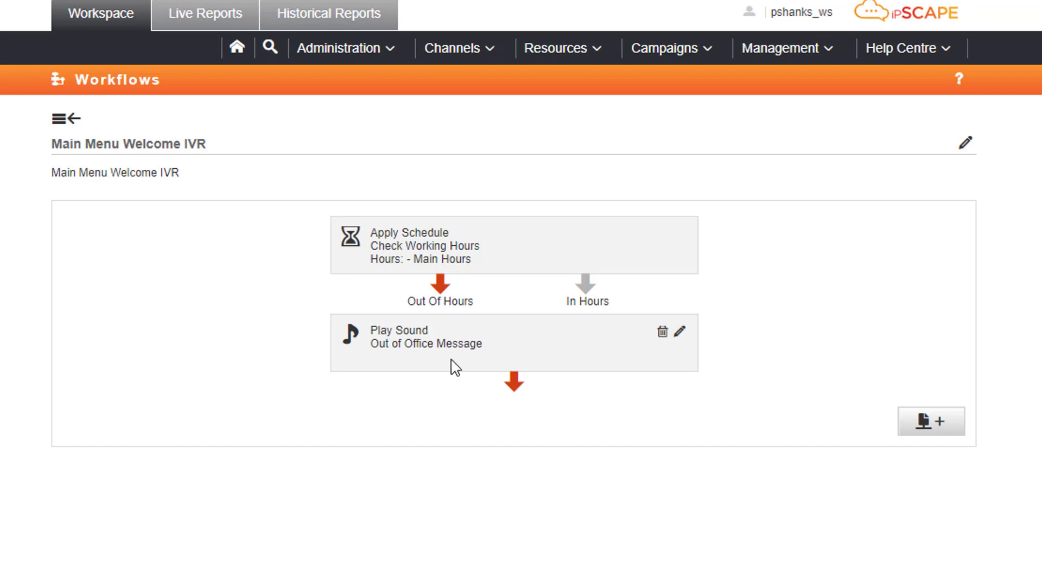
pyautogui.click(580, 298)
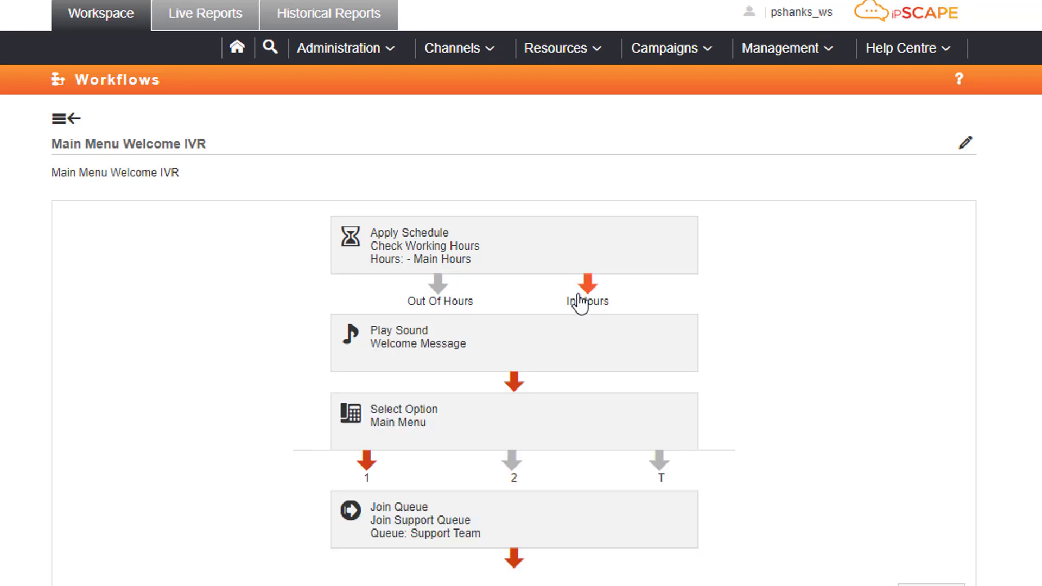
pyautogui.scroll(-3, 580, 302)
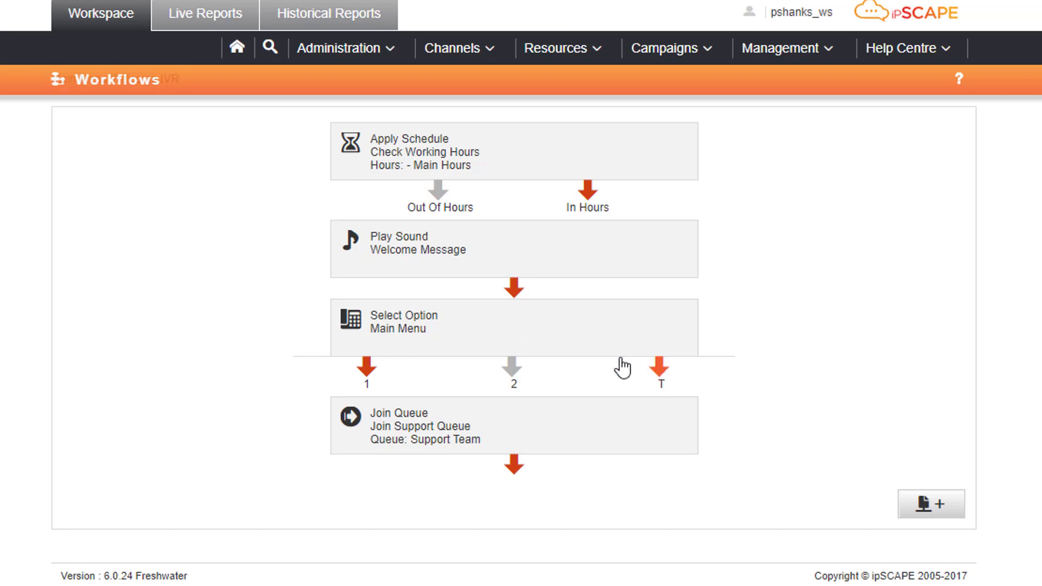
pyautogui.click(512, 375)
pyautogui.scroll(-2, 565, 358)
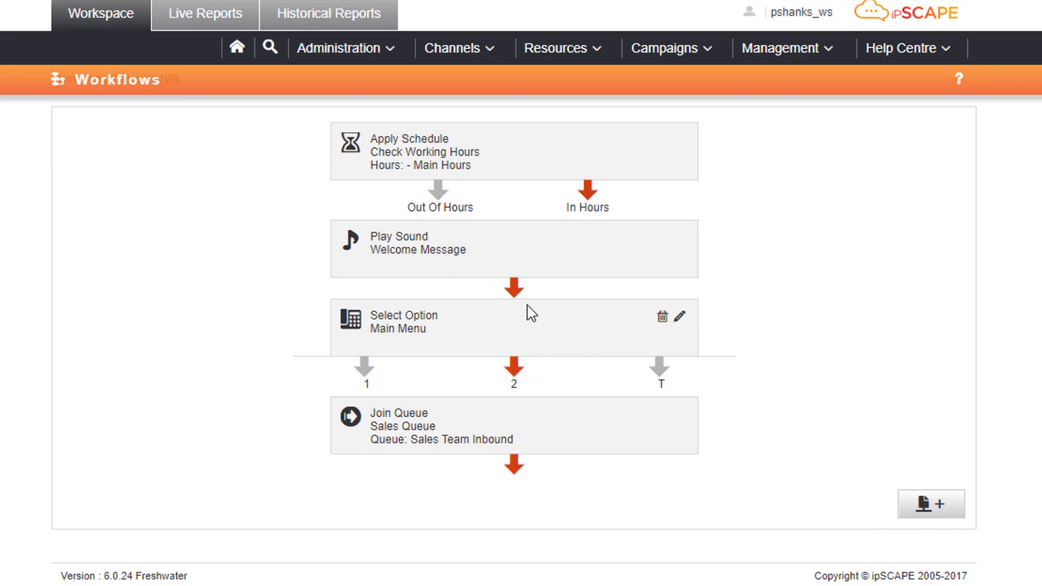
pyautogui.click(367, 373)
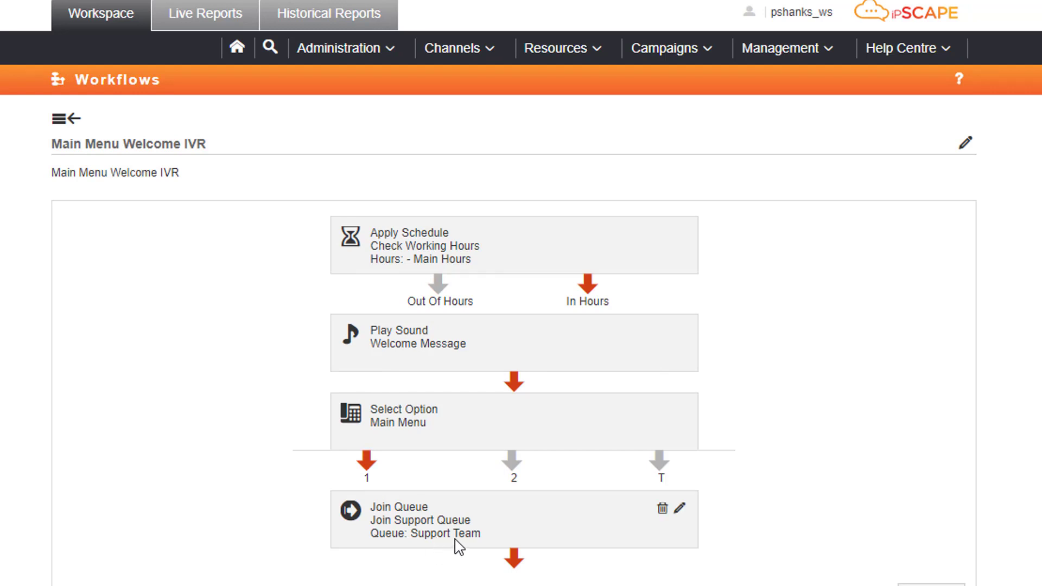
pyautogui.click(659, 466)
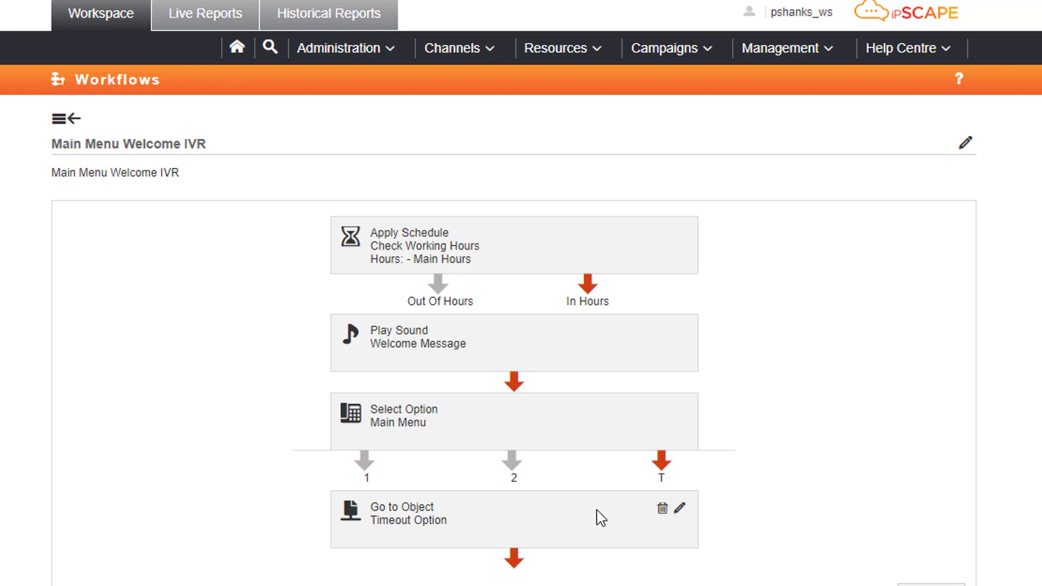